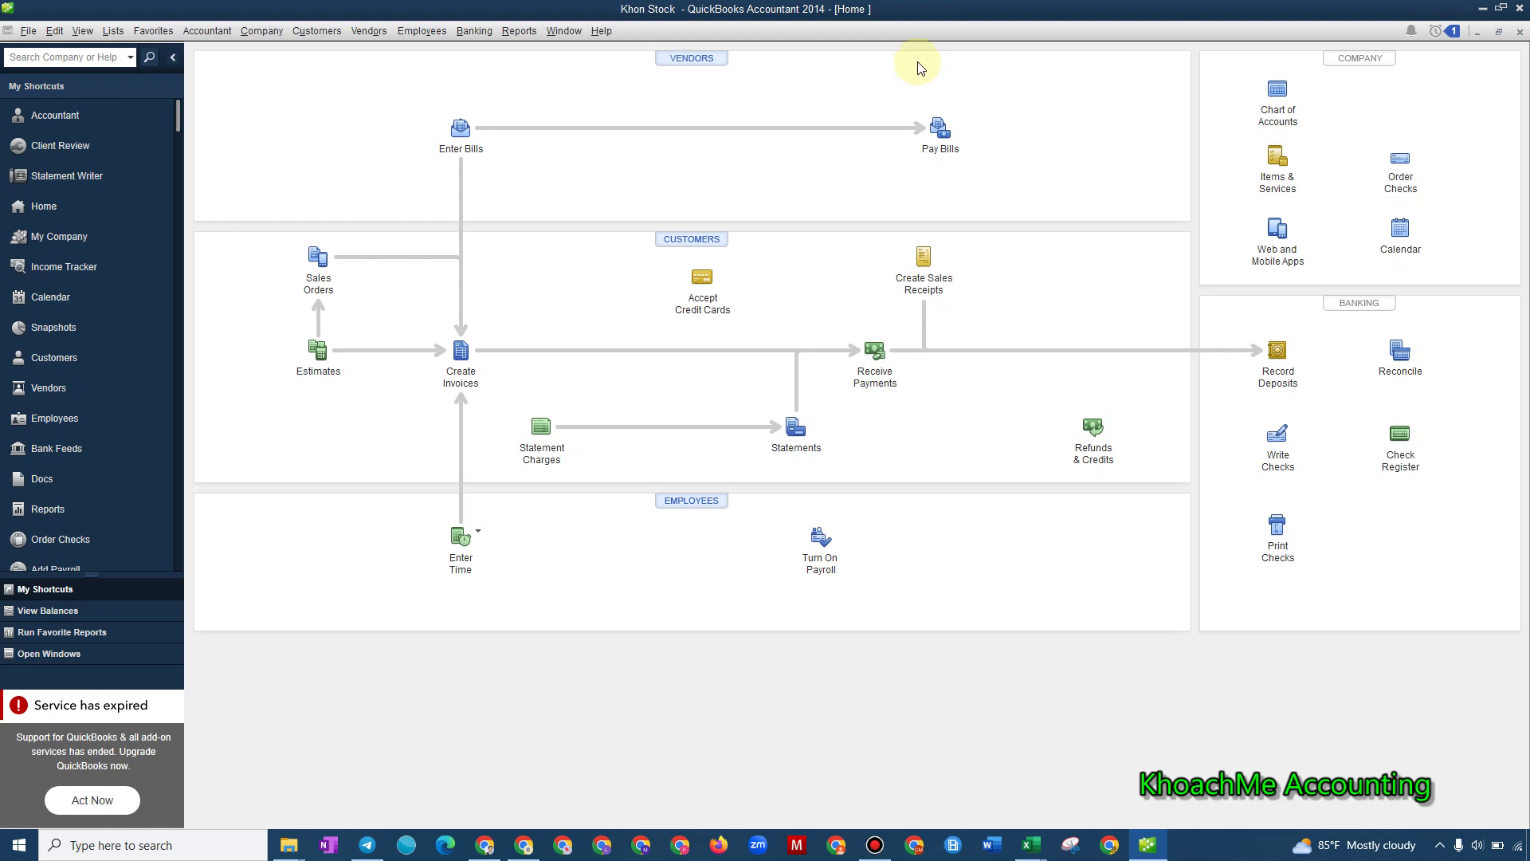
Switch to the KHON-Stock-202407.xlsx workbook in Excel and examine its StockAdj, StockOut and Items sheets.
key(alt+Tab)
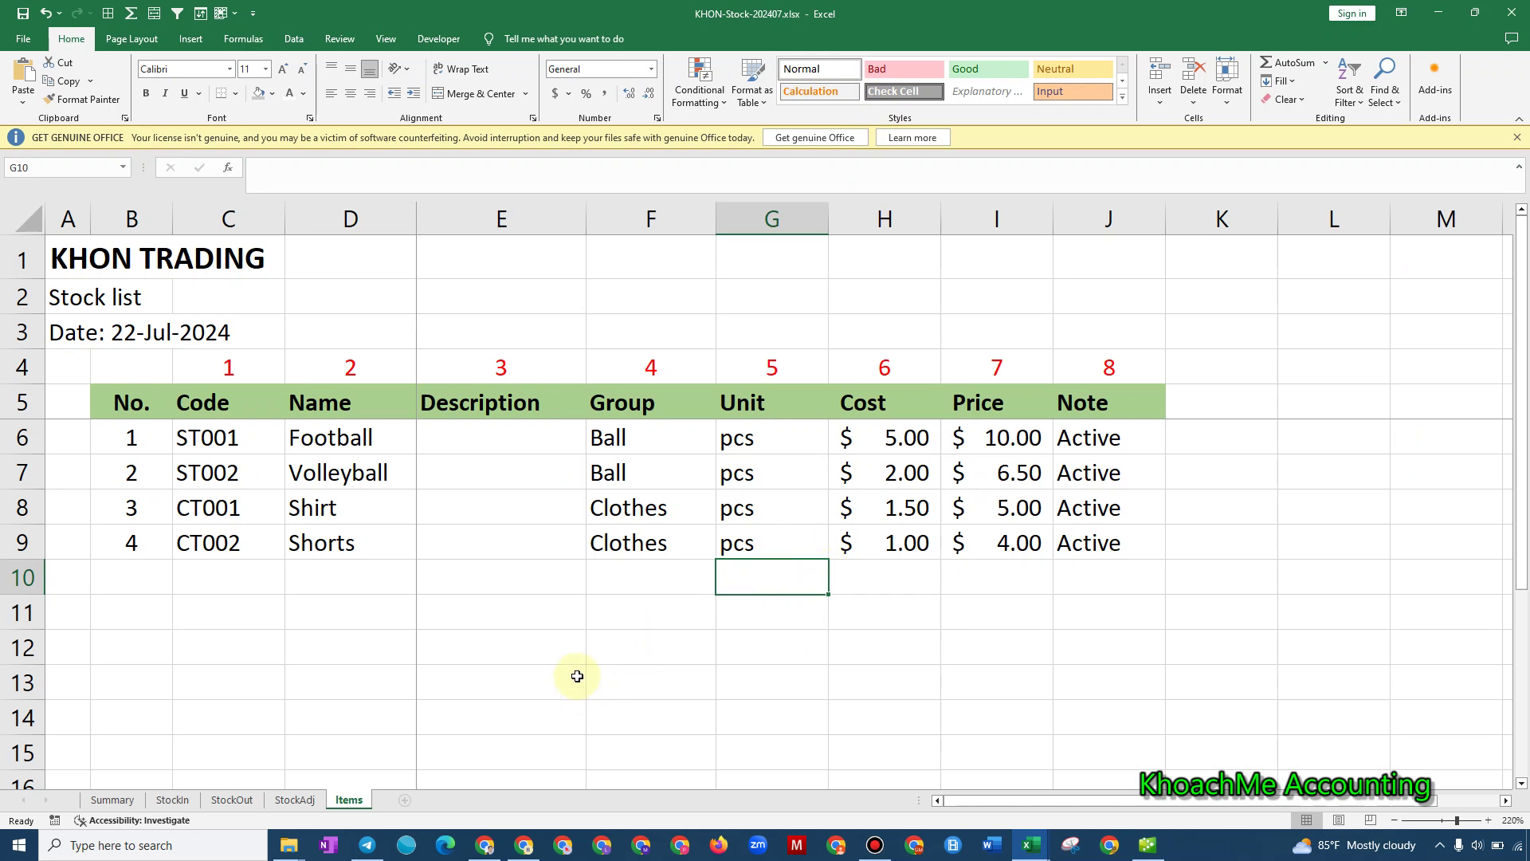
click(295, 800)
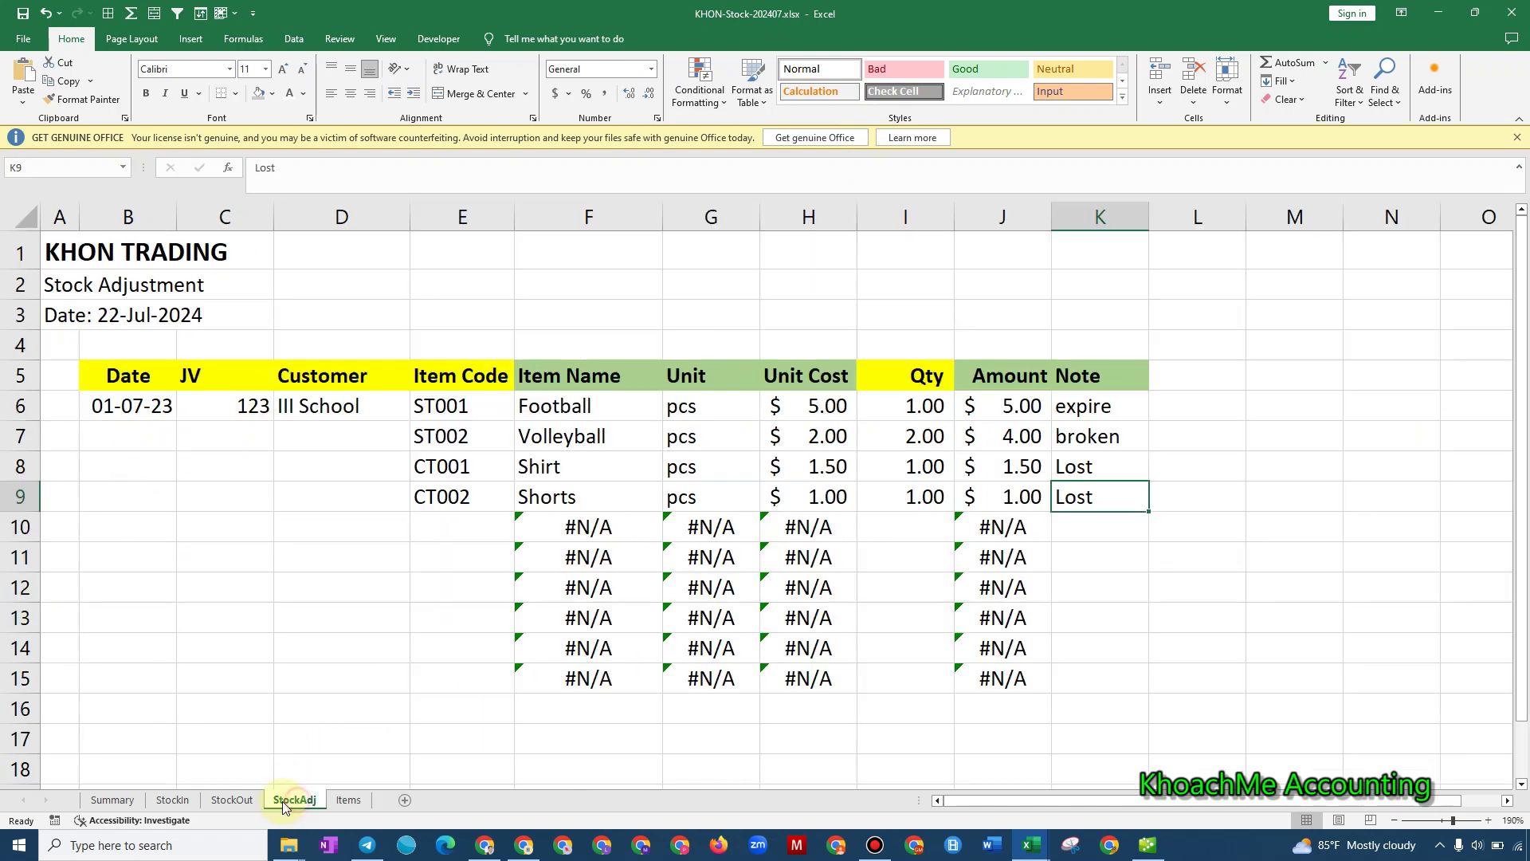
click(231, 799)
click(289, 799)
key(ctrl+Page_Down)
click(297, 799)
click(349, 799)
click(294, 799)
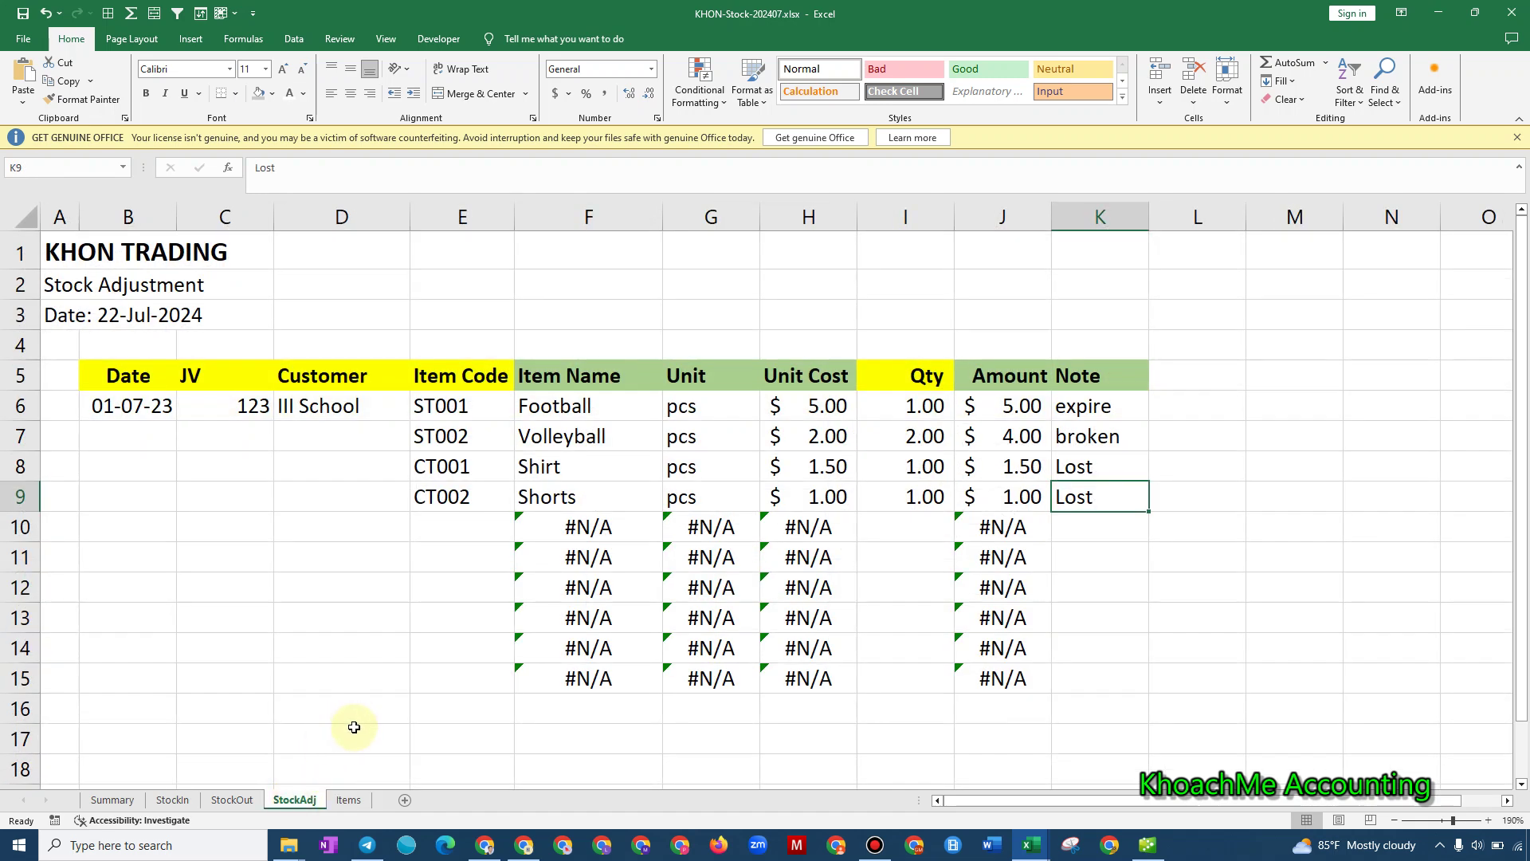
click(350, 800)
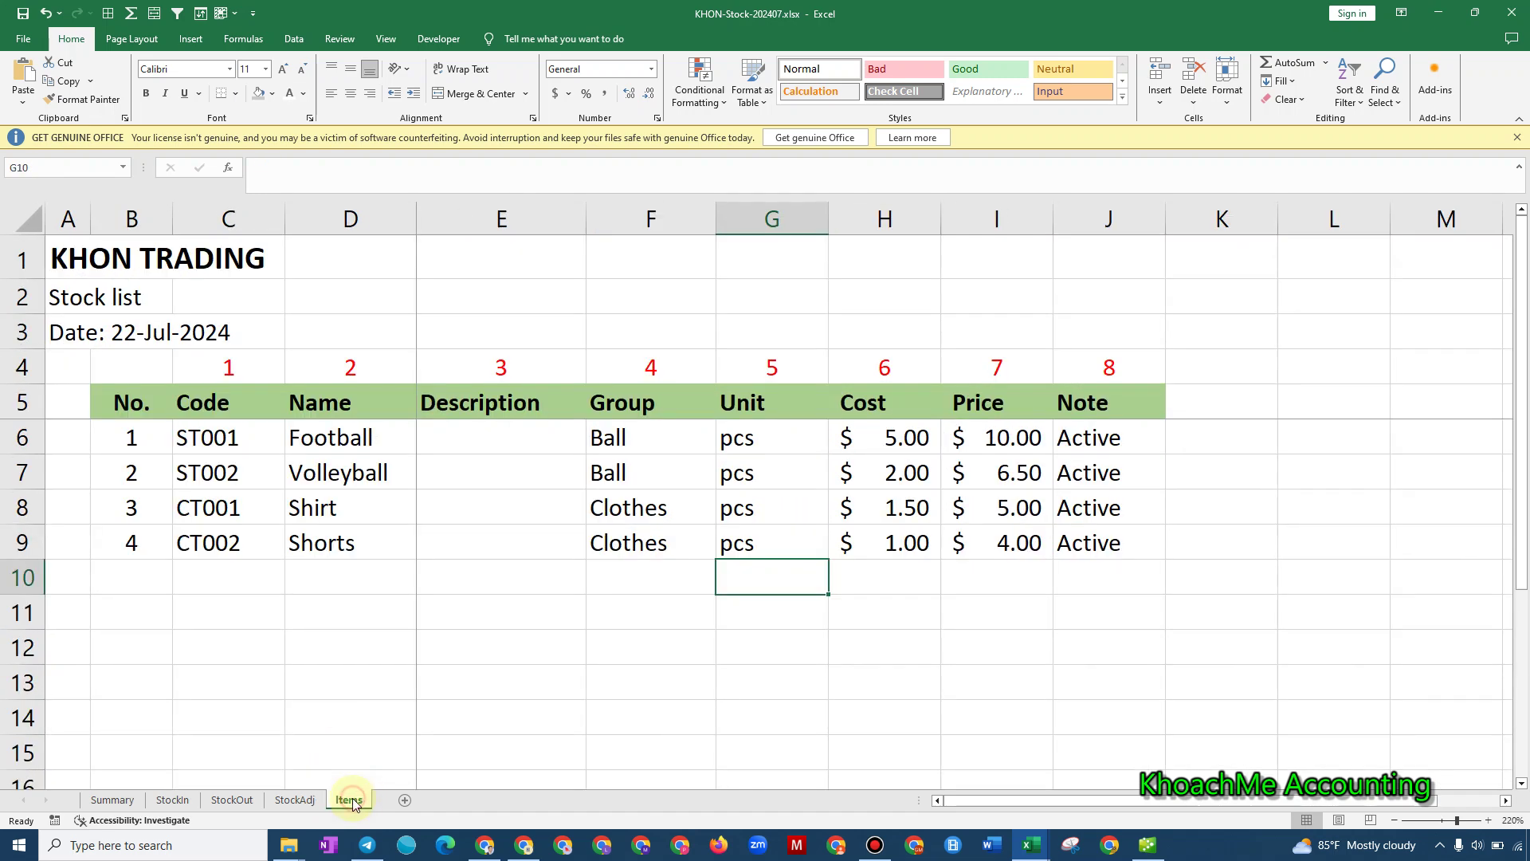
click(297, 799)
click(349, 802)
Go through the Summary, StockIn, StockOut, StockAdj and Items sheets to review how stock movements are recorded.
click(111, 800)
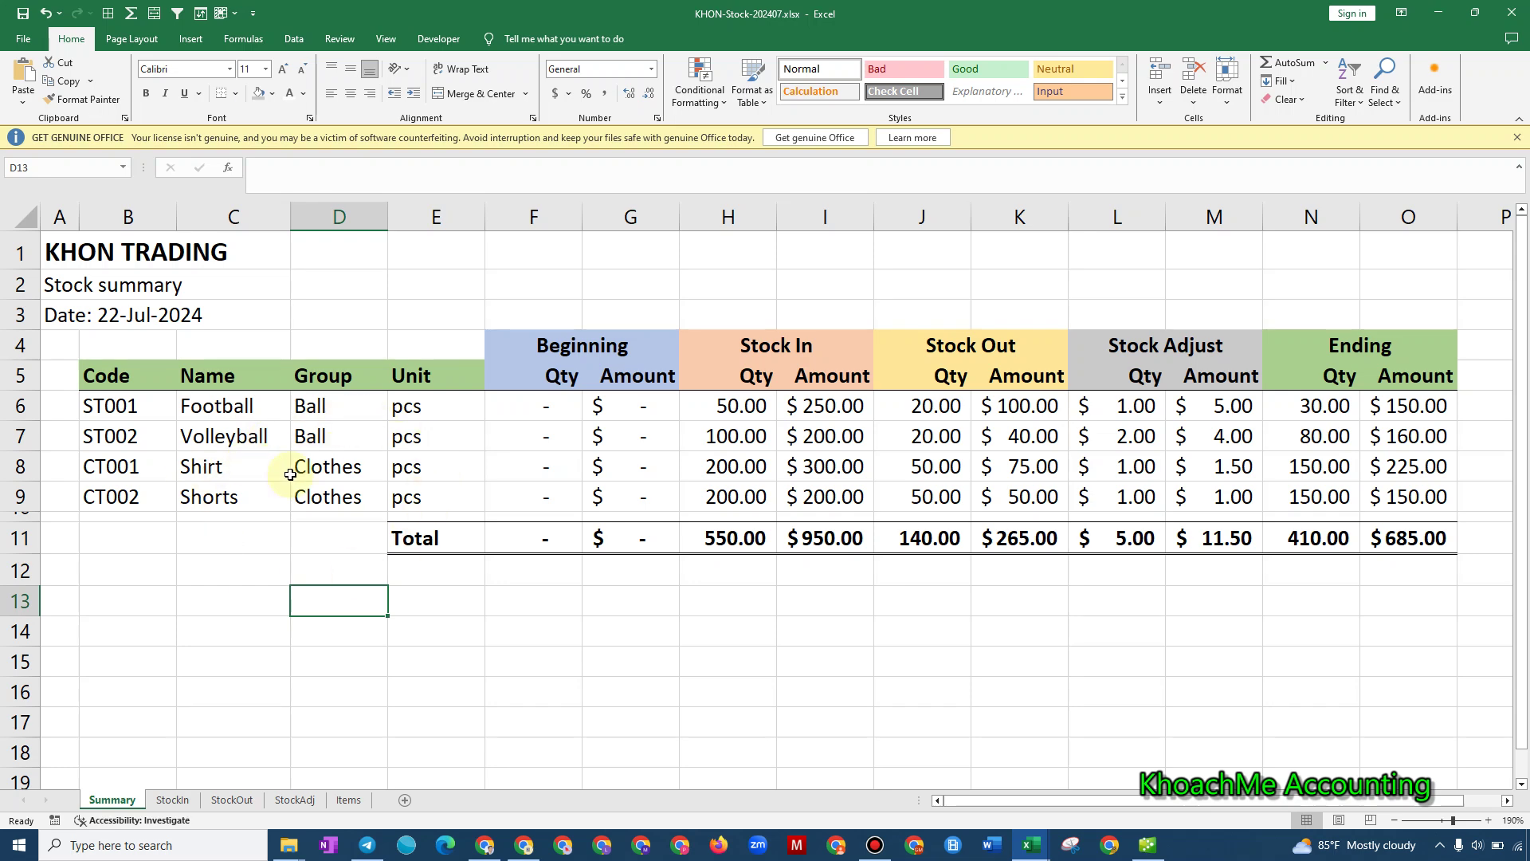
click(172, 799)
click(231, 799)
click(293, 799)
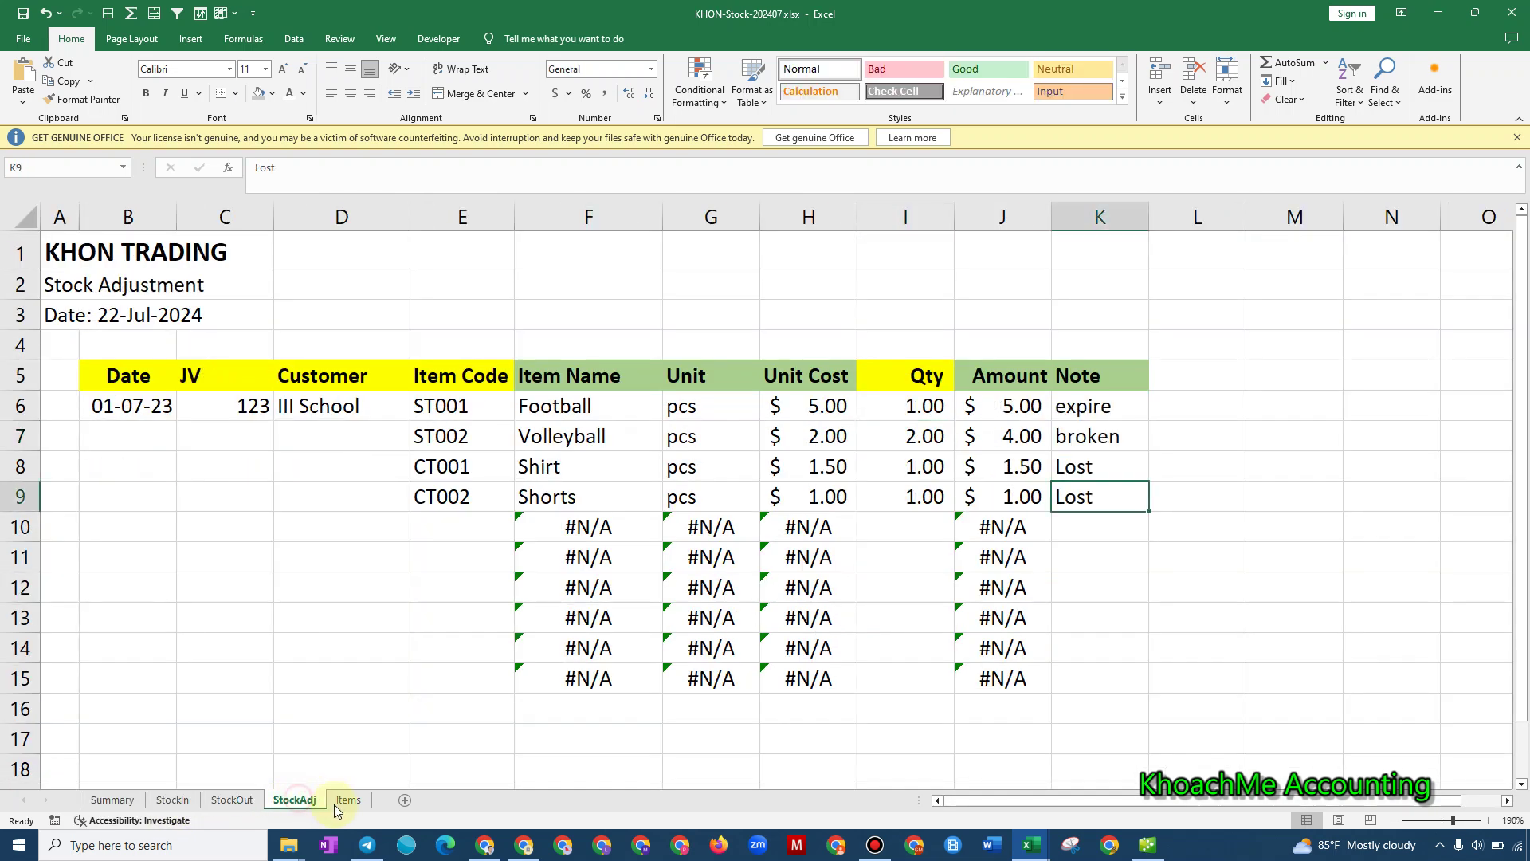
click(349, 800)
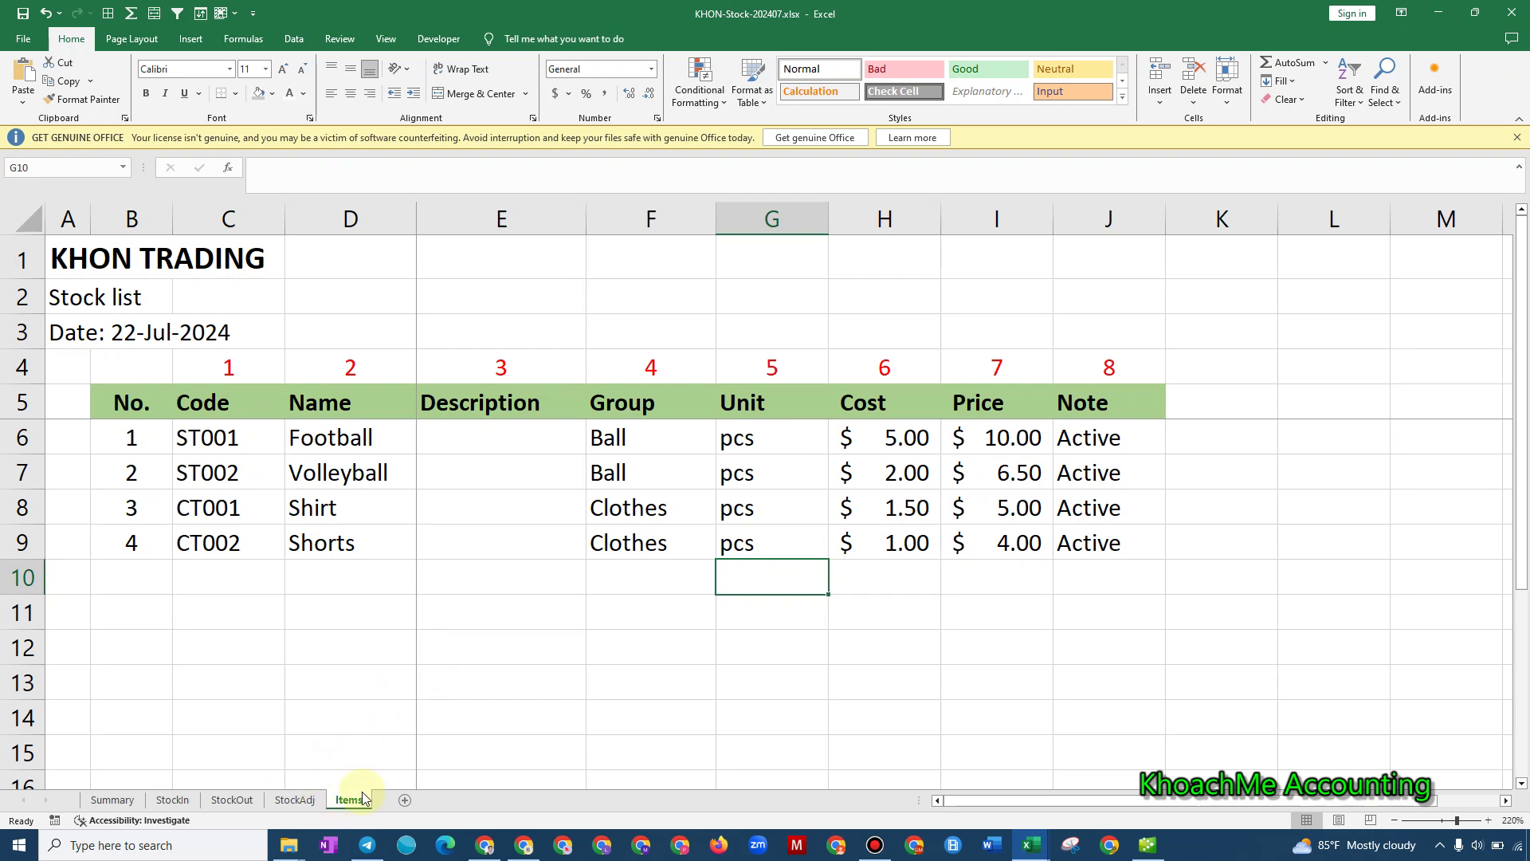
click(172, 799)
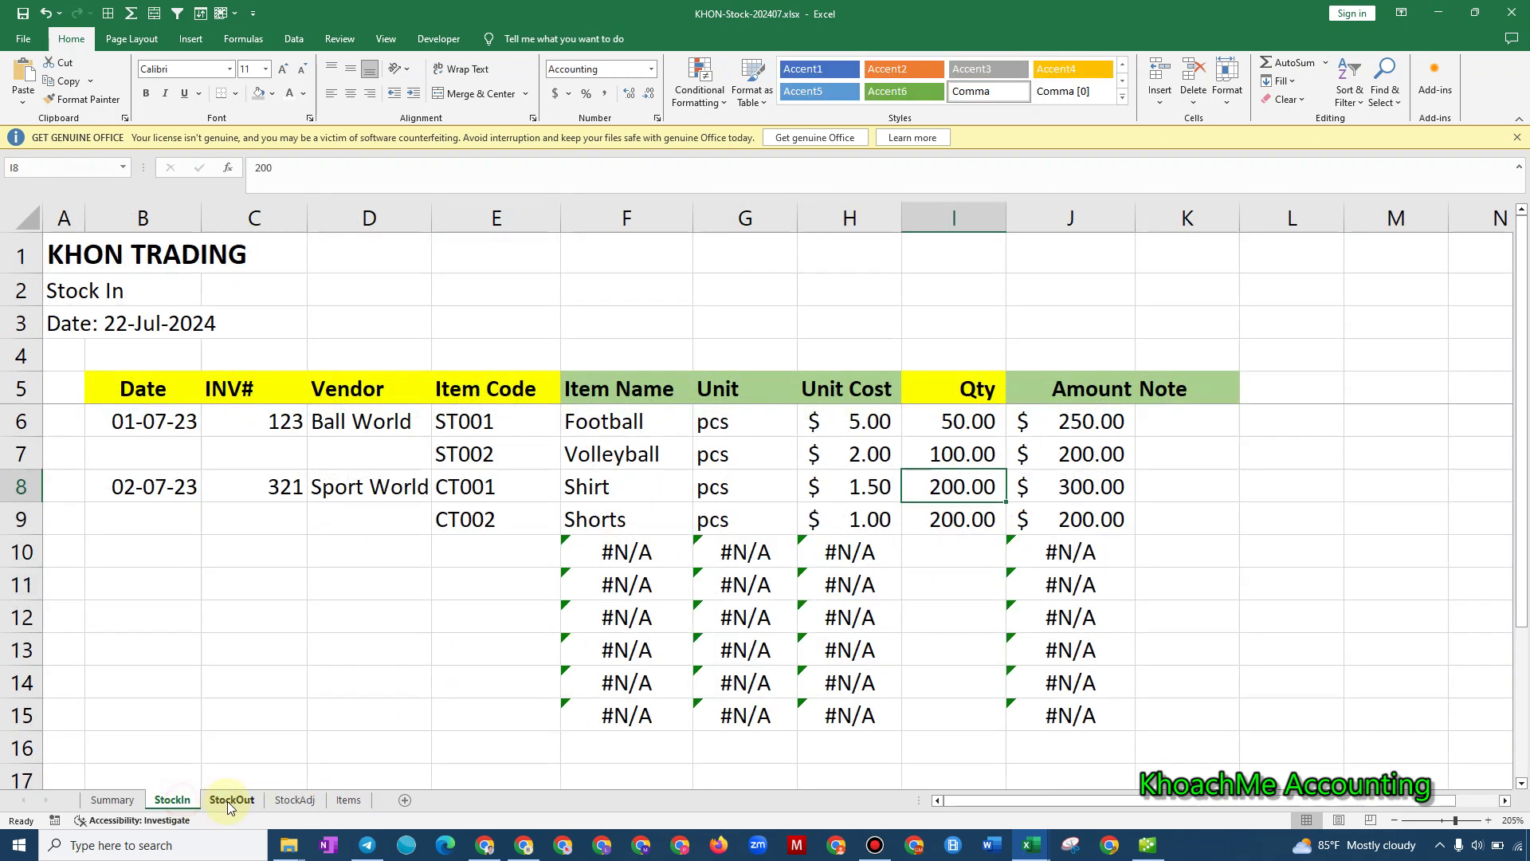
click(231, 799)
click(294, 799)
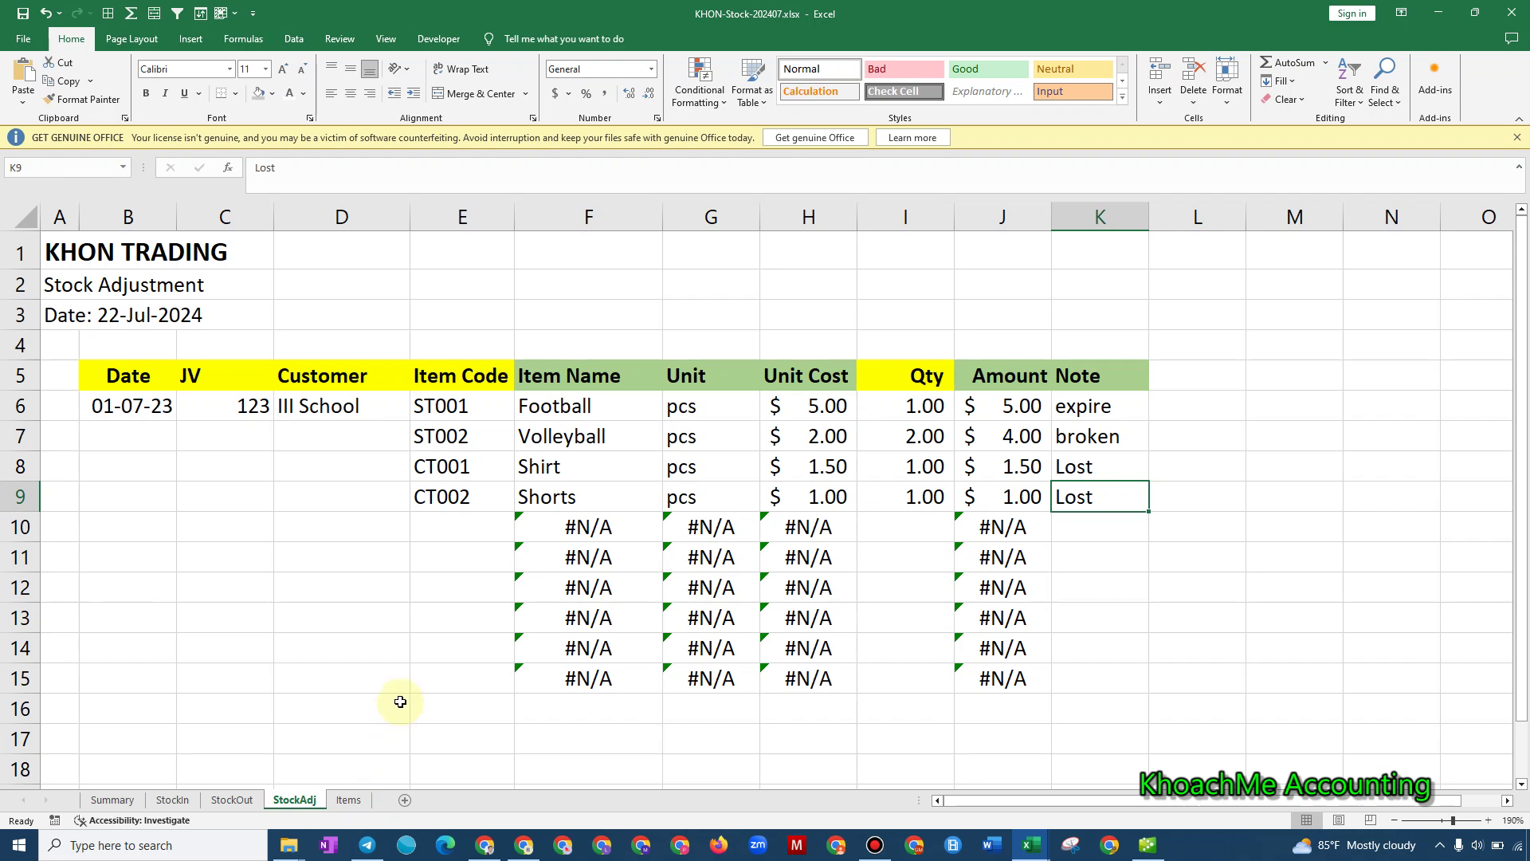
Compare the stock list on the Items sheet with StockAdj and look over the item names Football, Volleyball and Shirt.
click(348, 799)
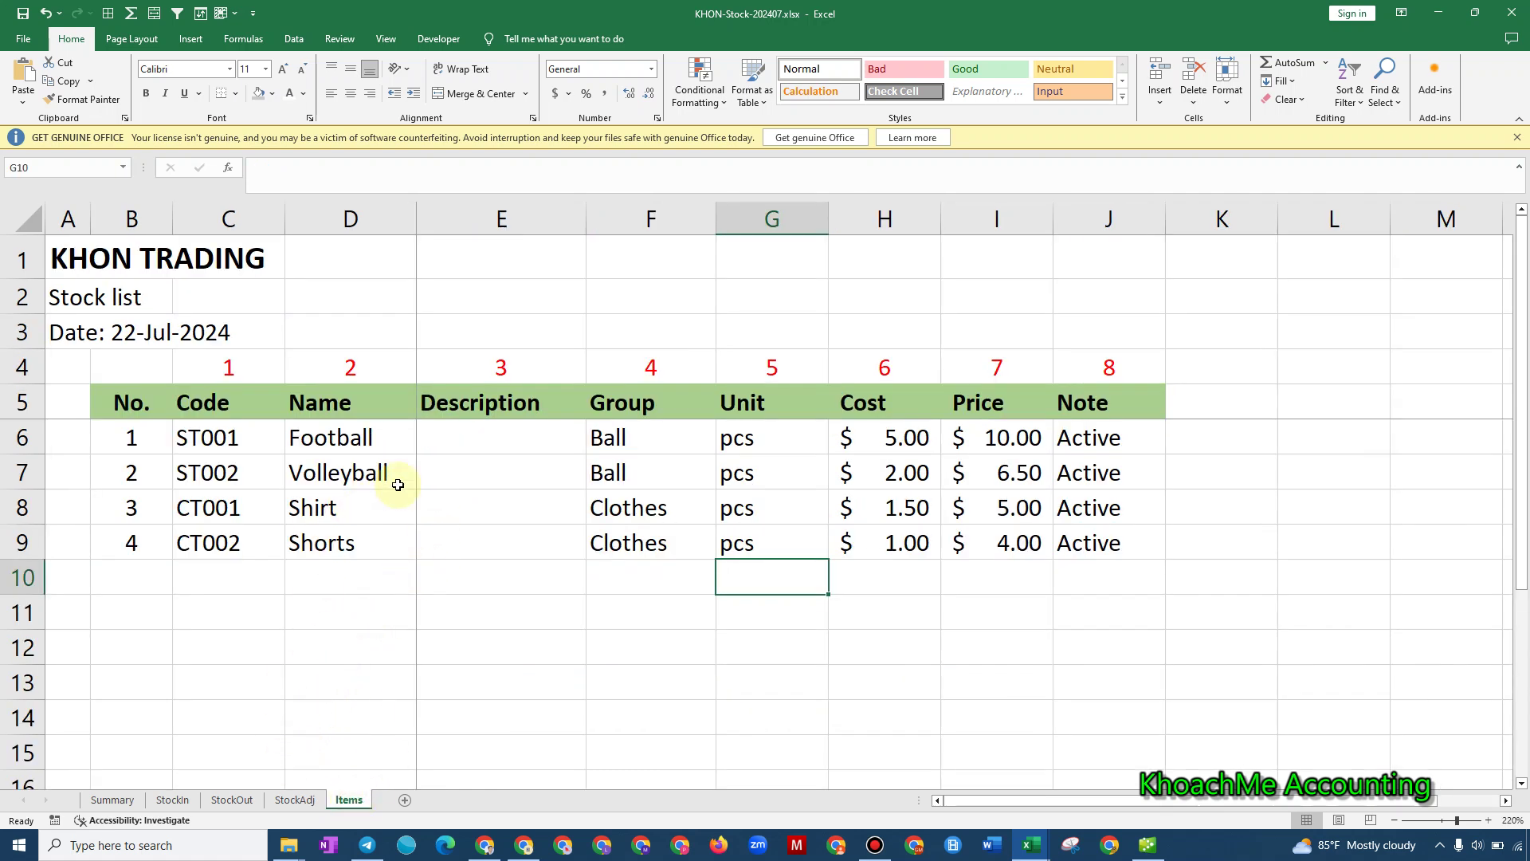
click(294, 799)
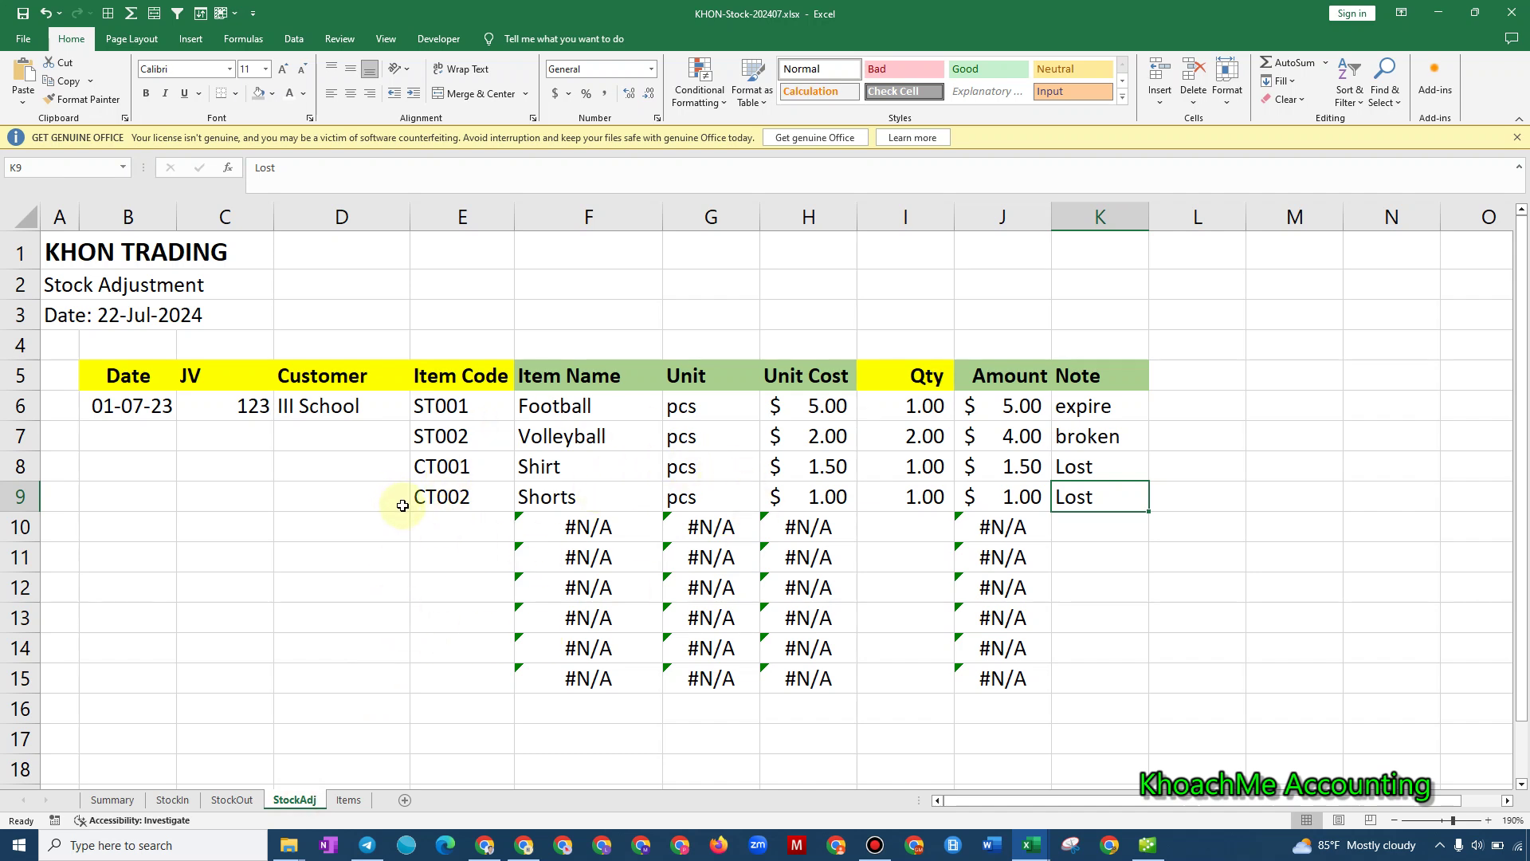
click(348, 799)
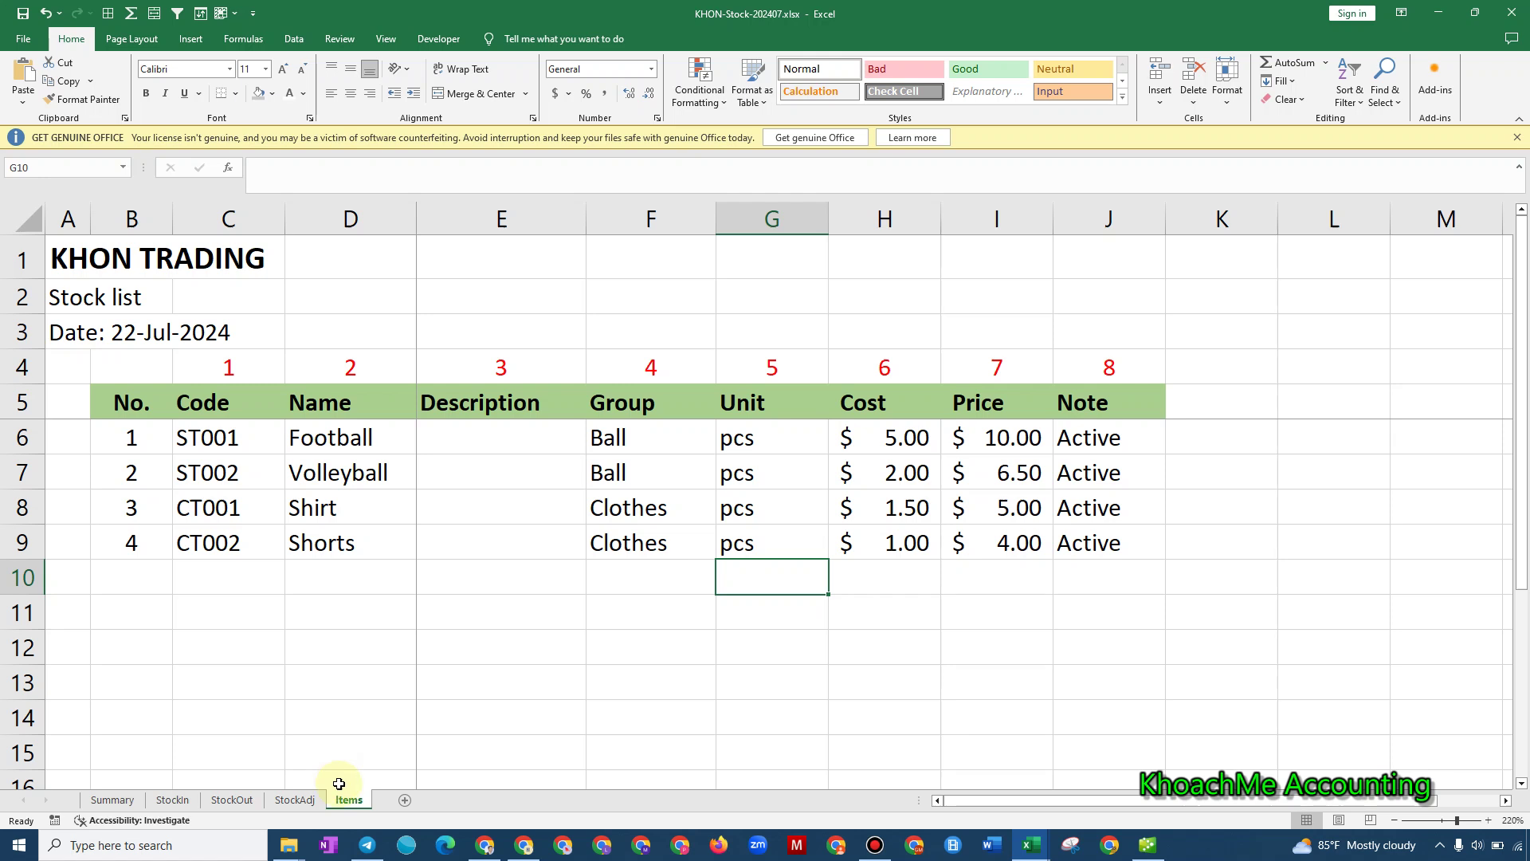
click(326, 439)
click(348, 478)
click(335, 512)
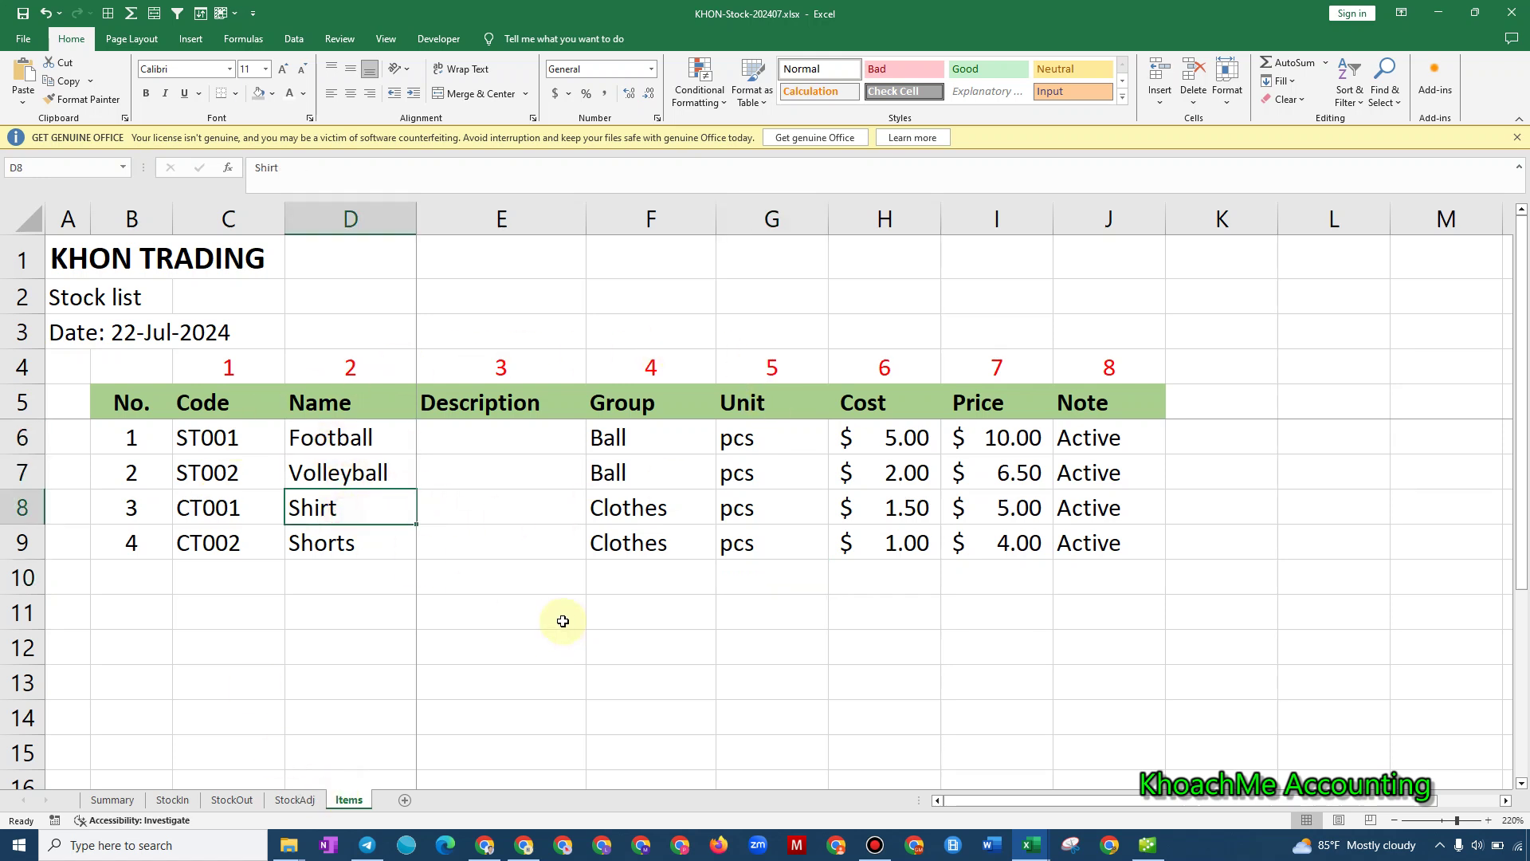
Switch to QuickBooks, open the Item List and check the types offered for a new item without saving one.
click(1148, 846)
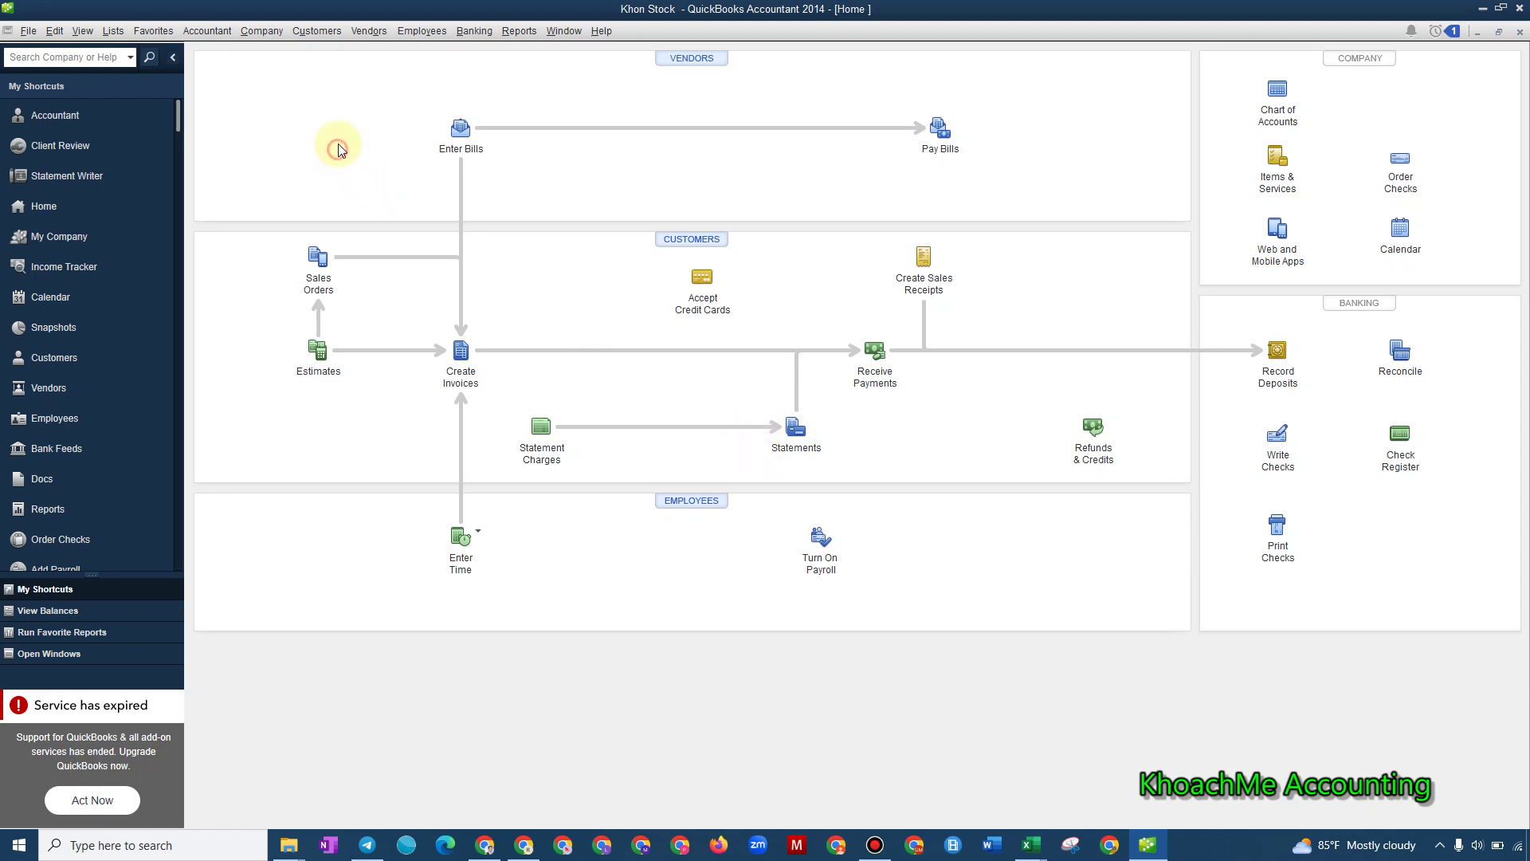
click(112, 32)
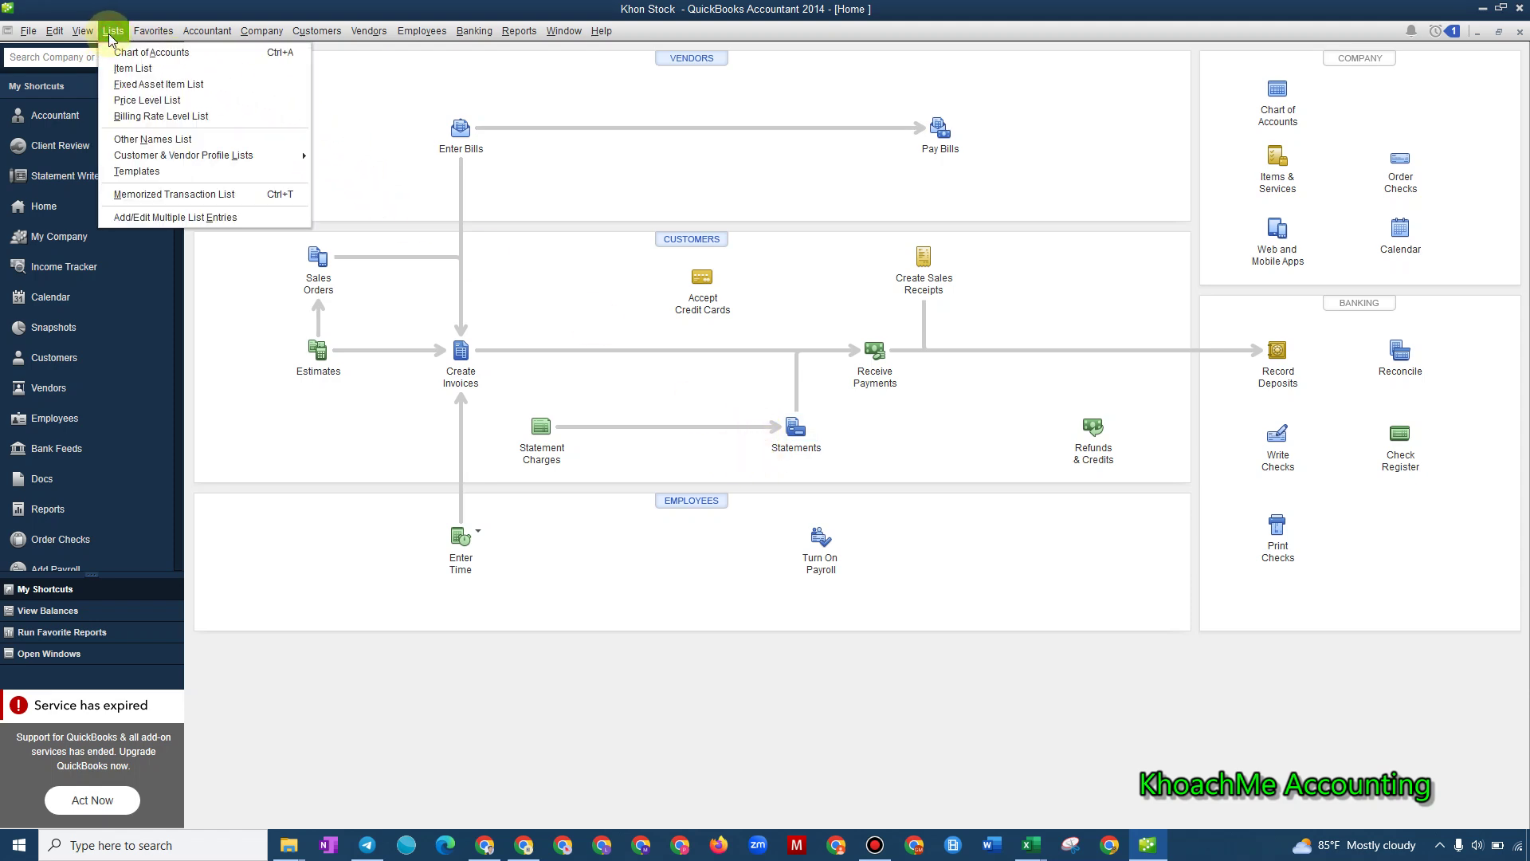
click(154, 75)
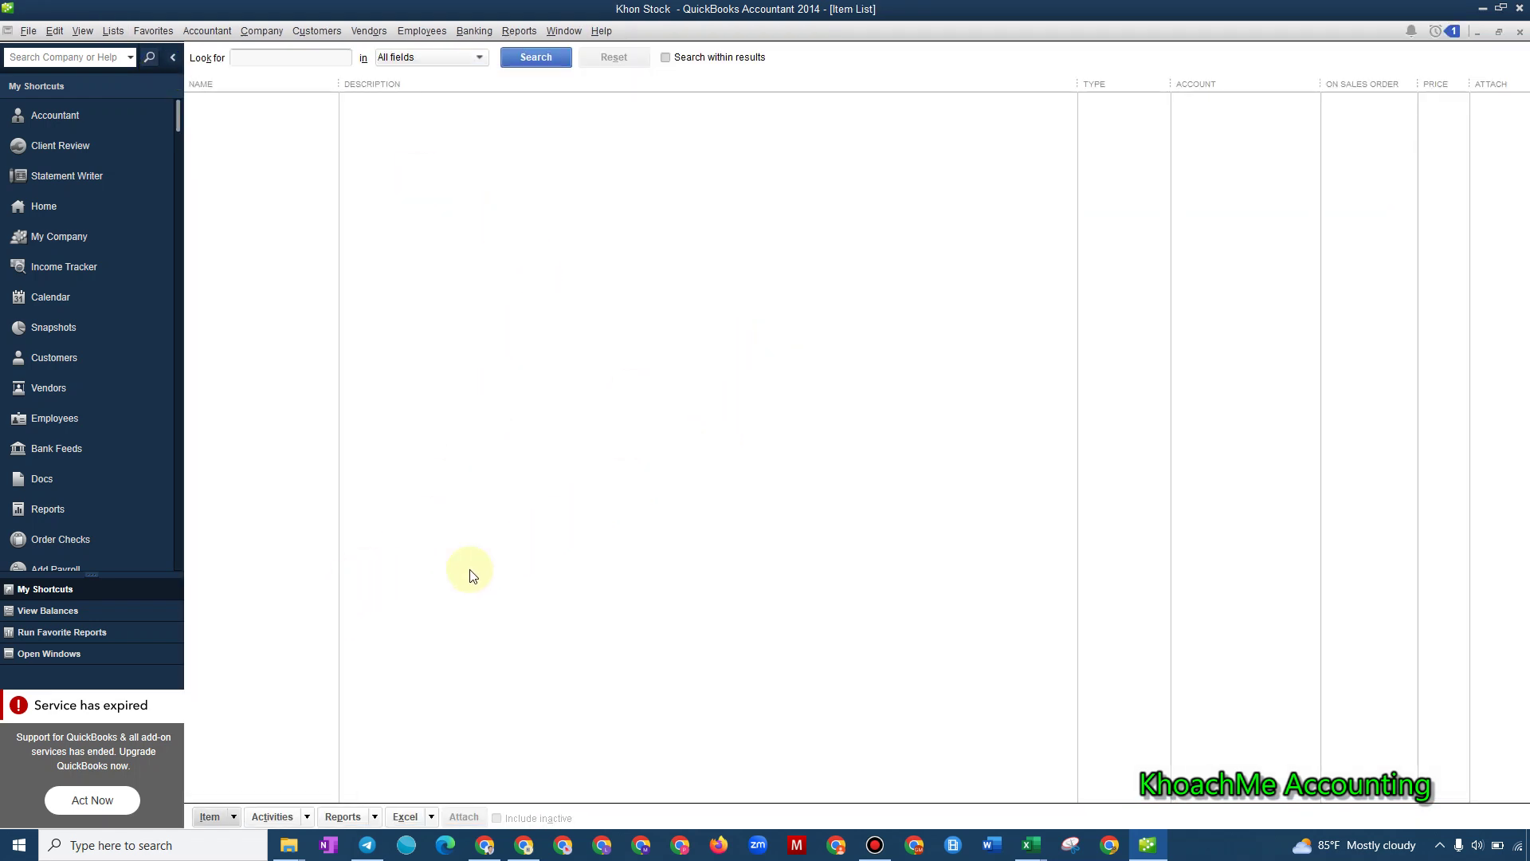
click(228, 816)
click(285, 551)
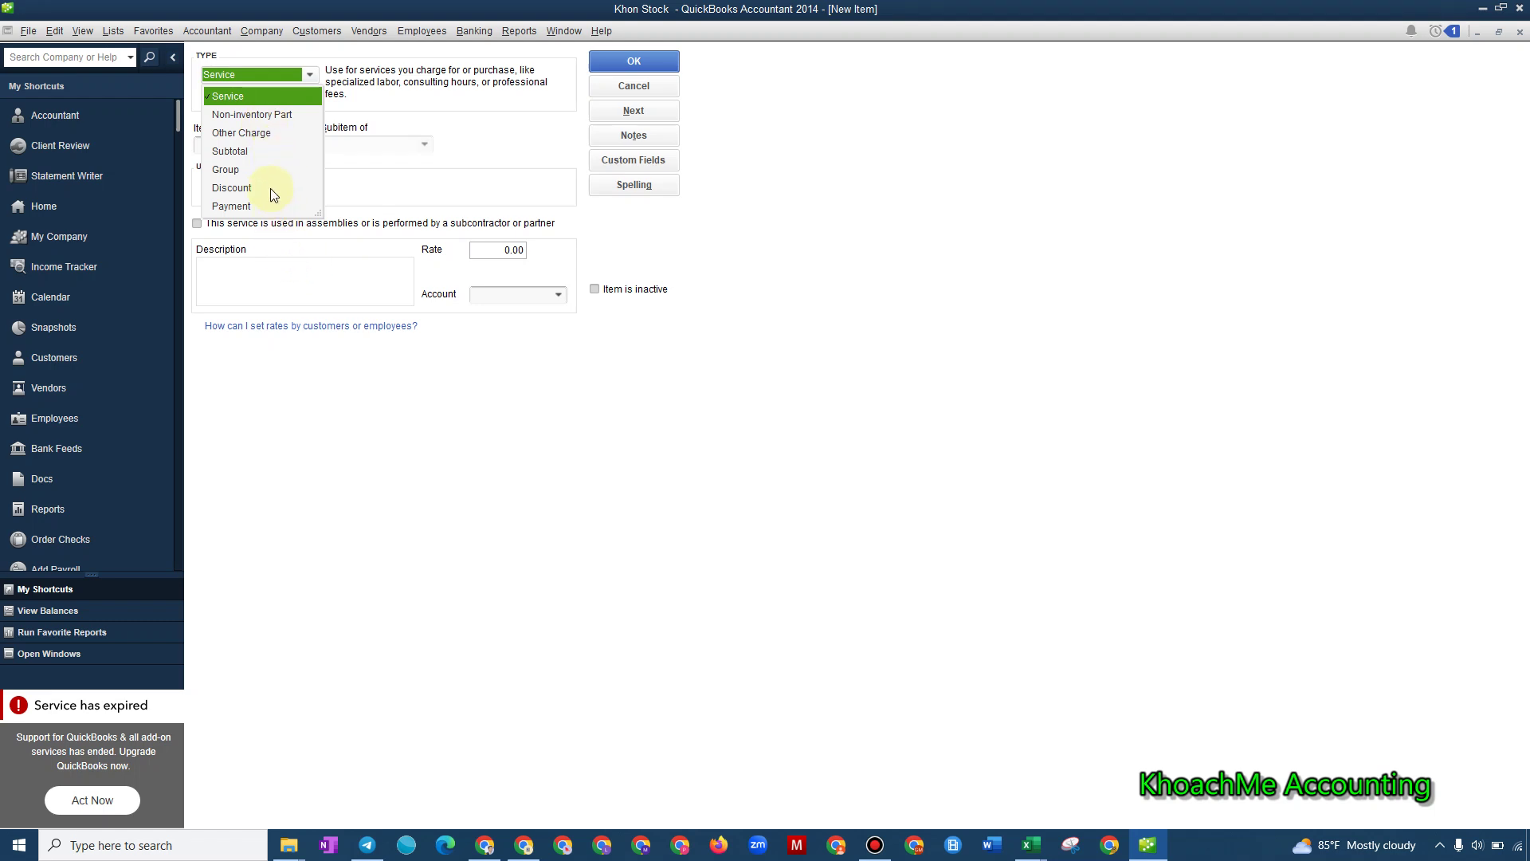
click(435, 428)
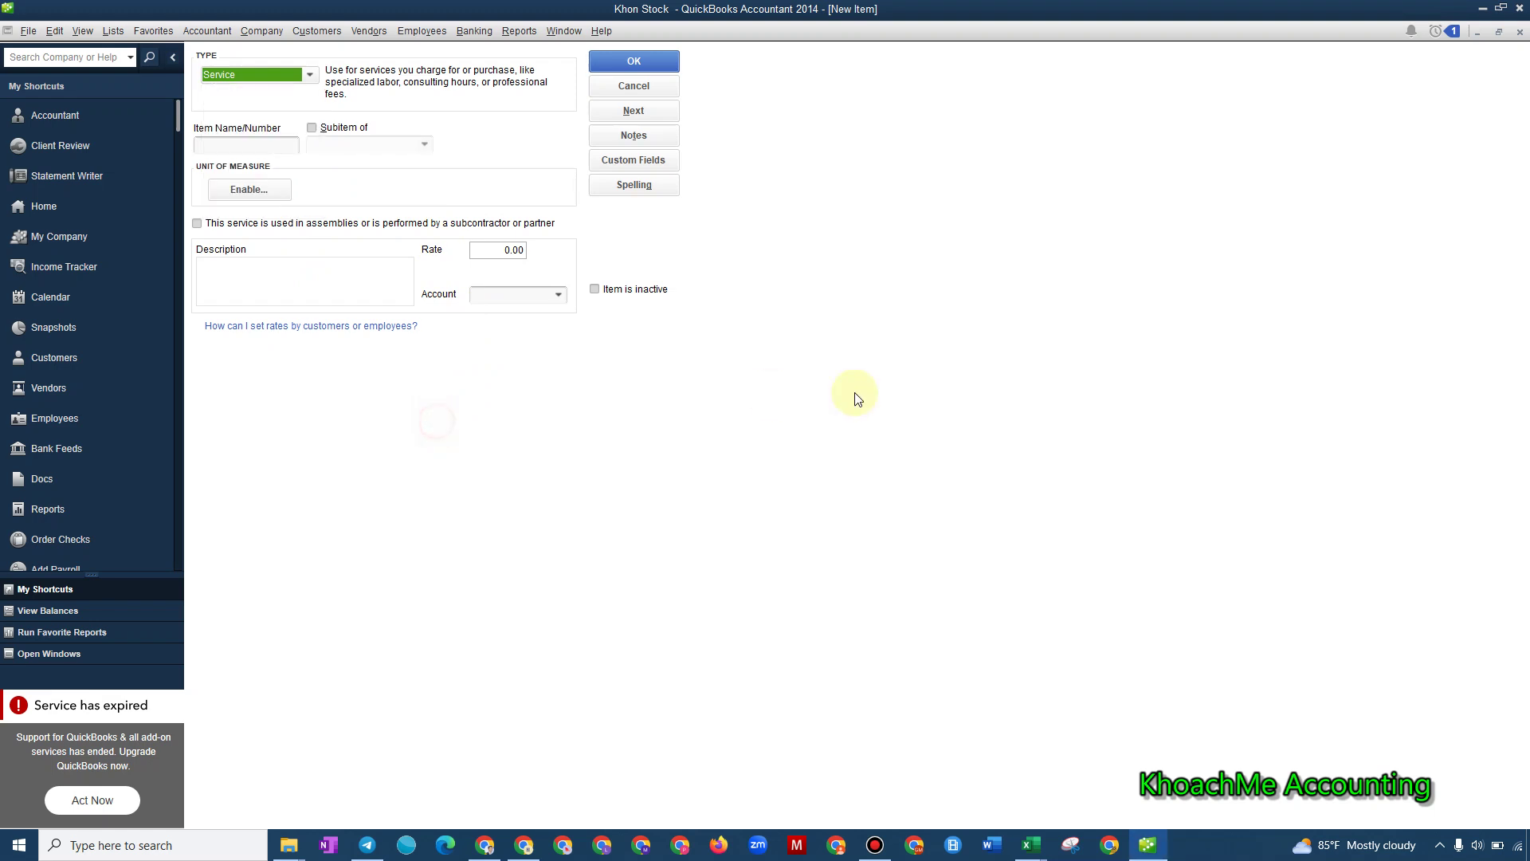
click(657, 88)
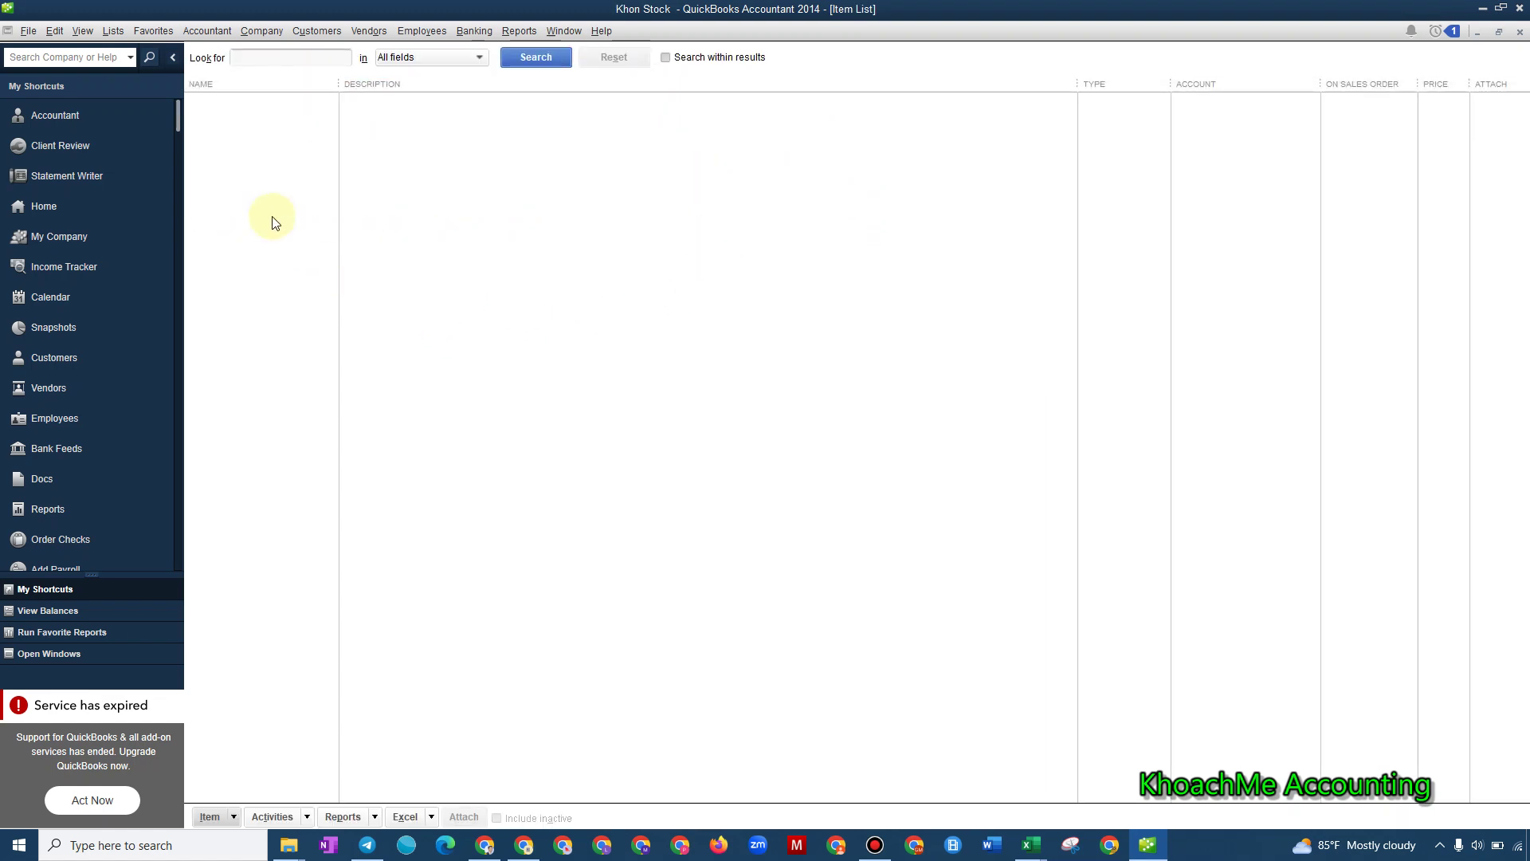
Activate inventory and purchase orders in the company preferences for Items & Inventory, accepting the follow-up prompt.
click(53, 32)
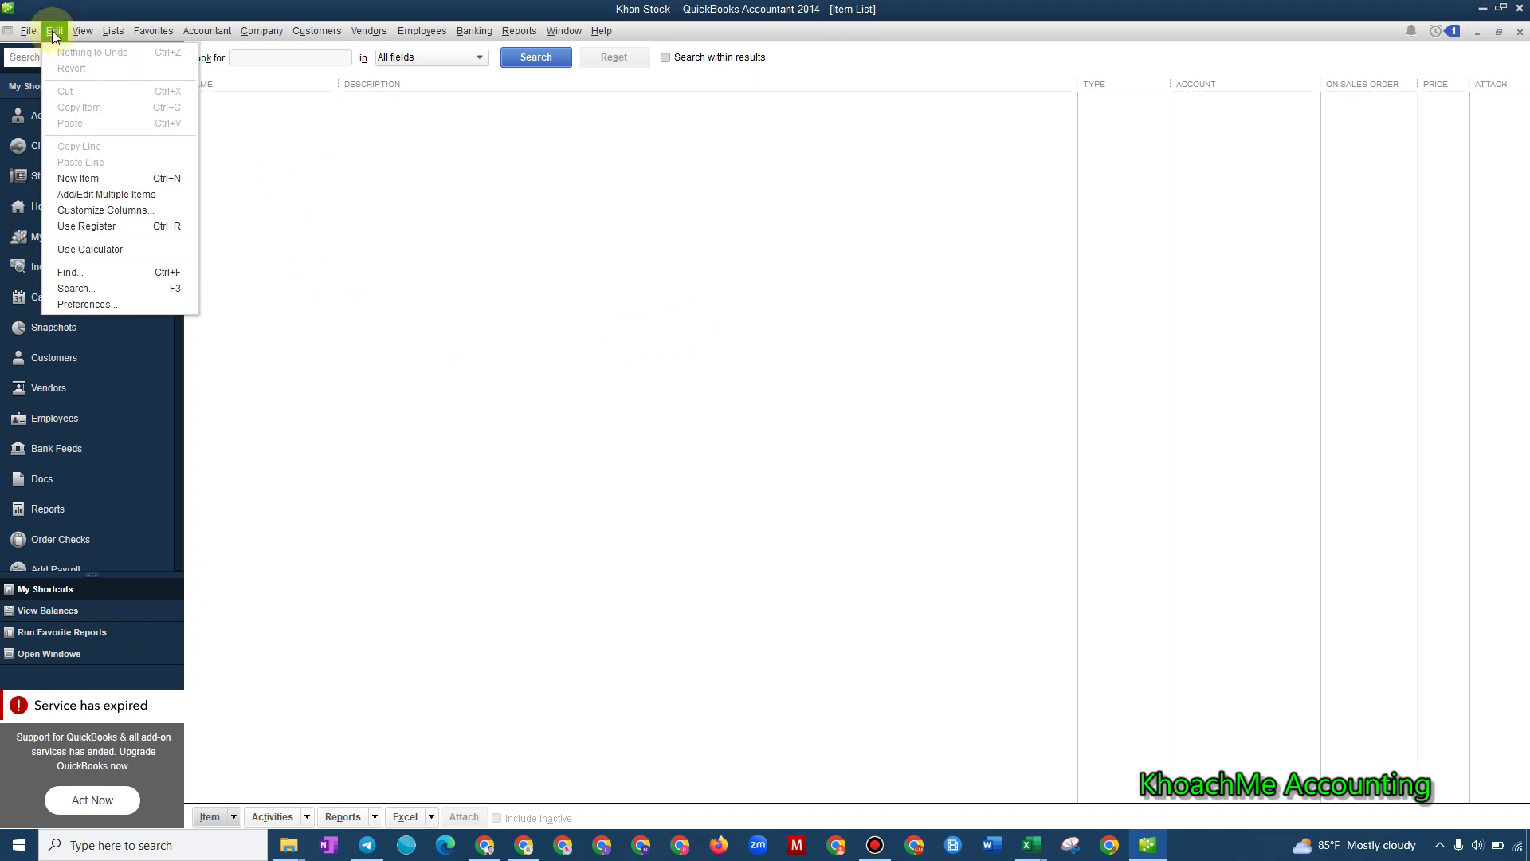
click(88, 305)
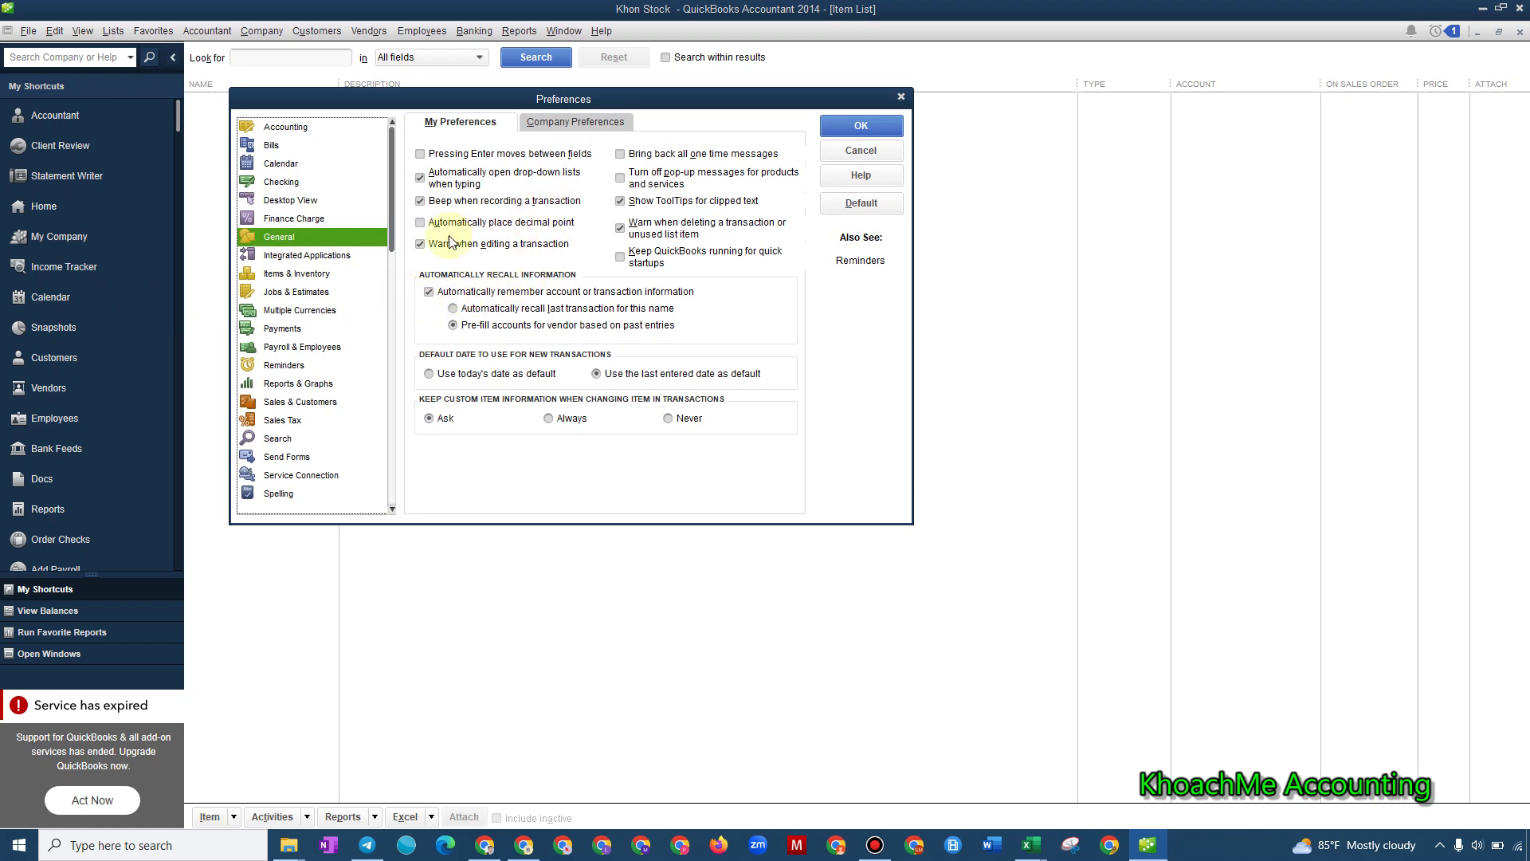
click(295, 281)
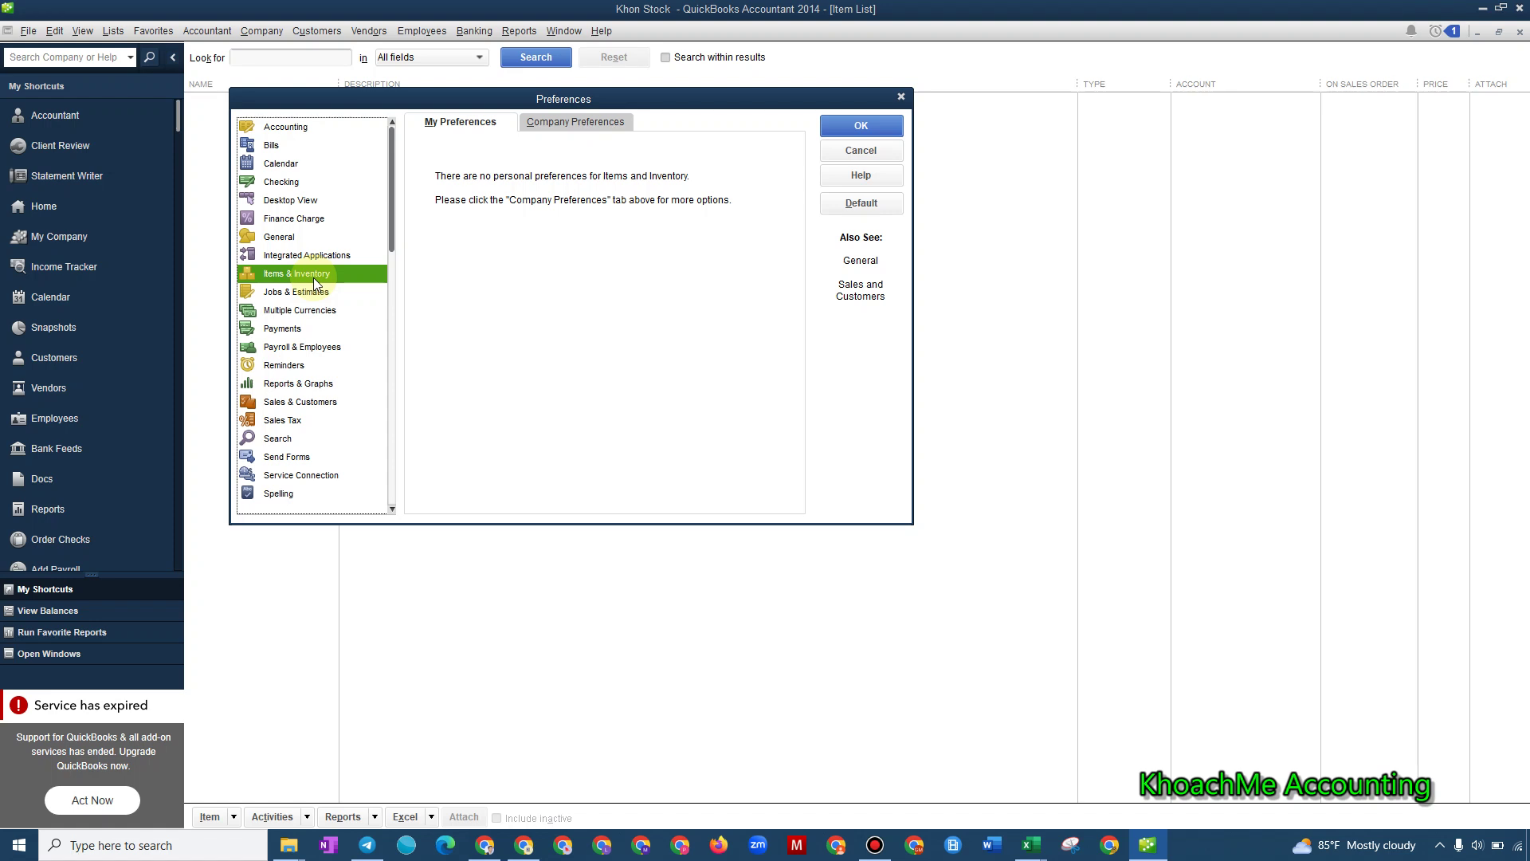
click(591, 123)
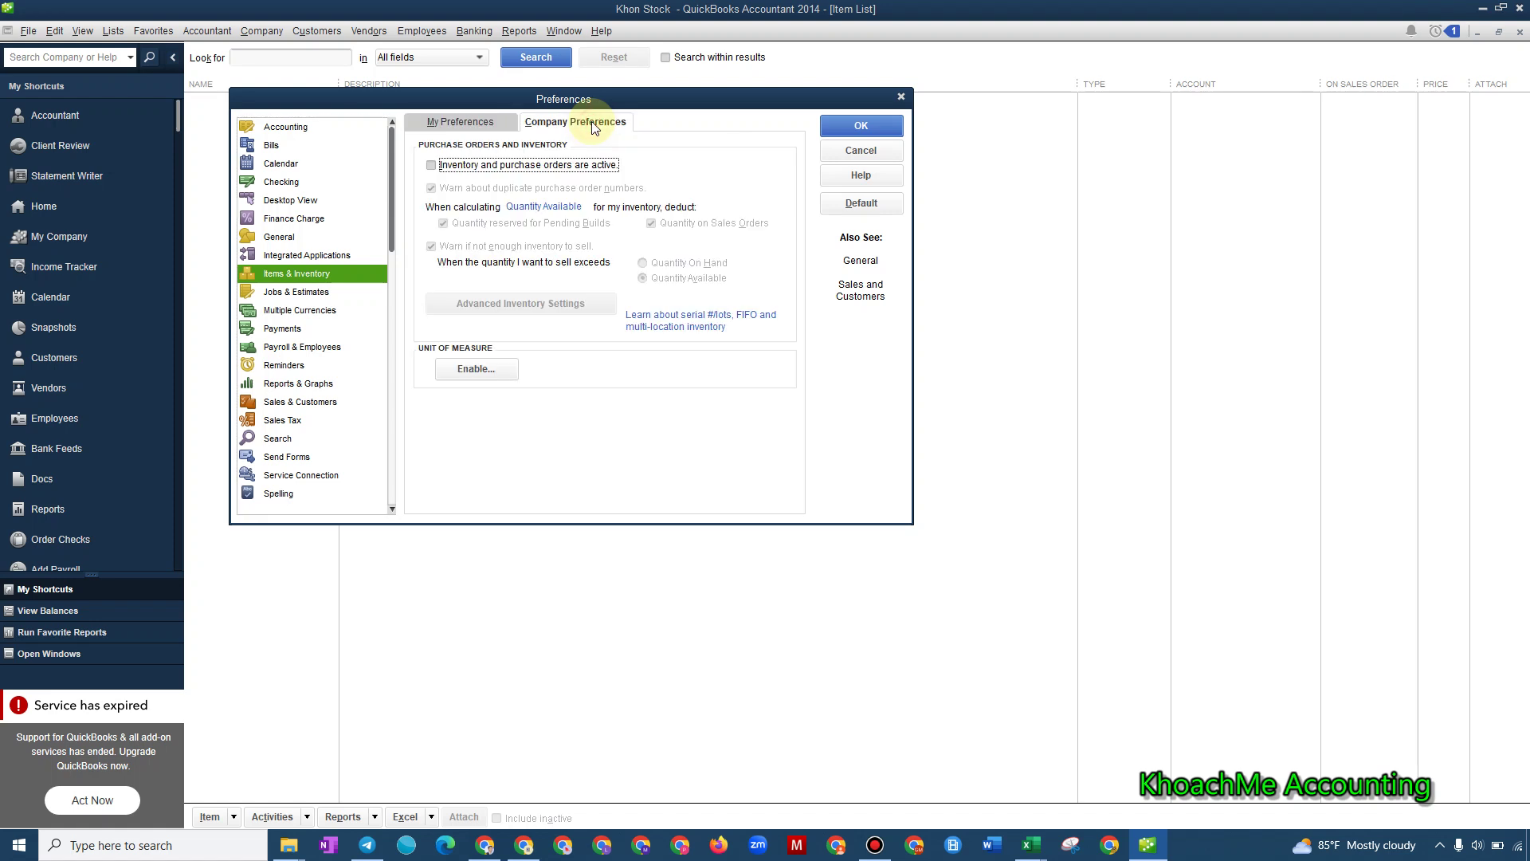
click(436, 169)
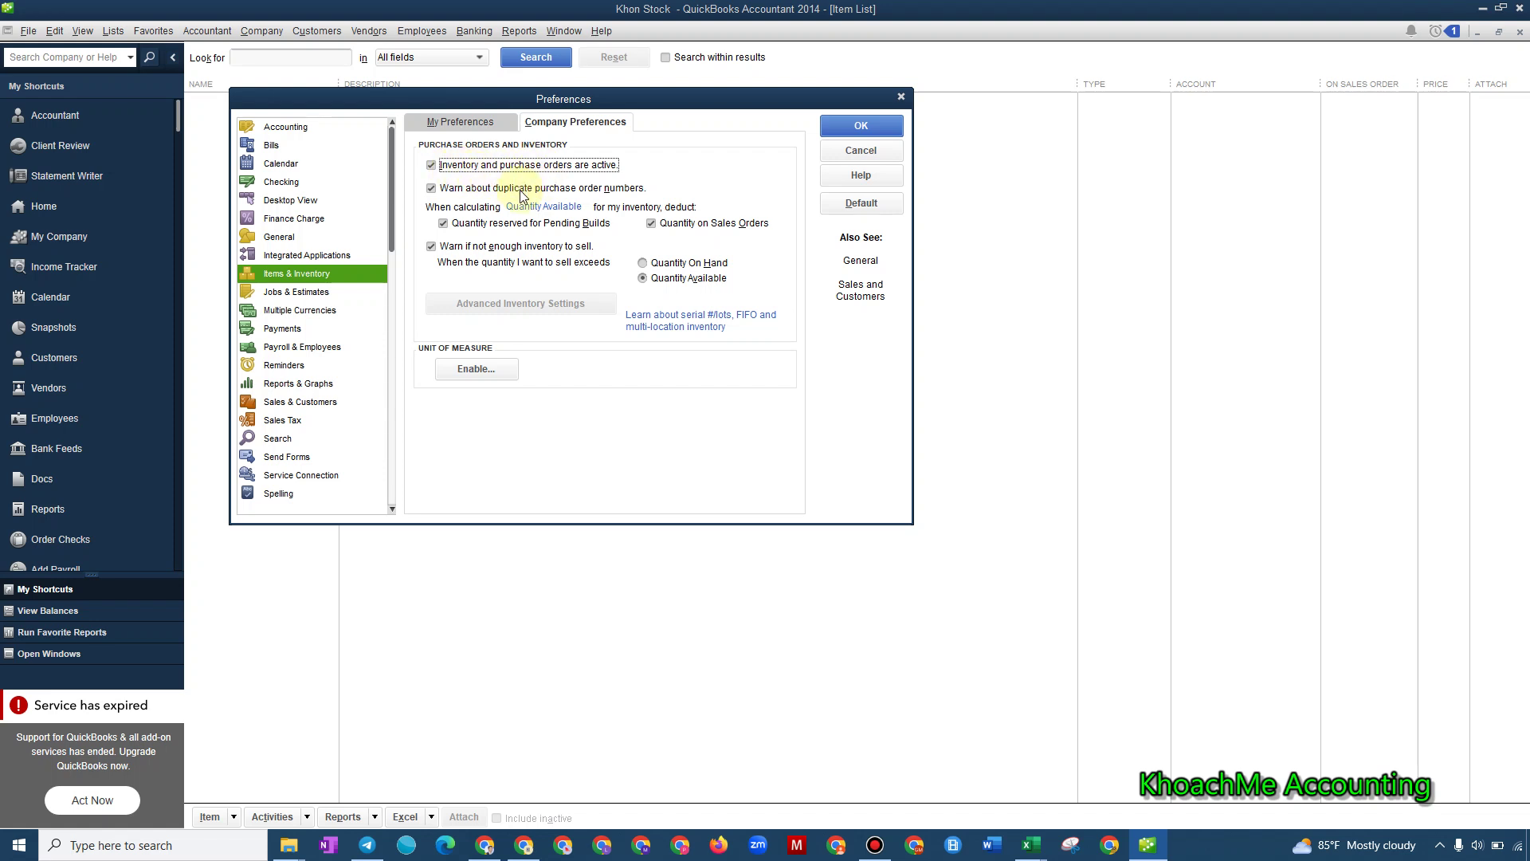
click(855, 133)
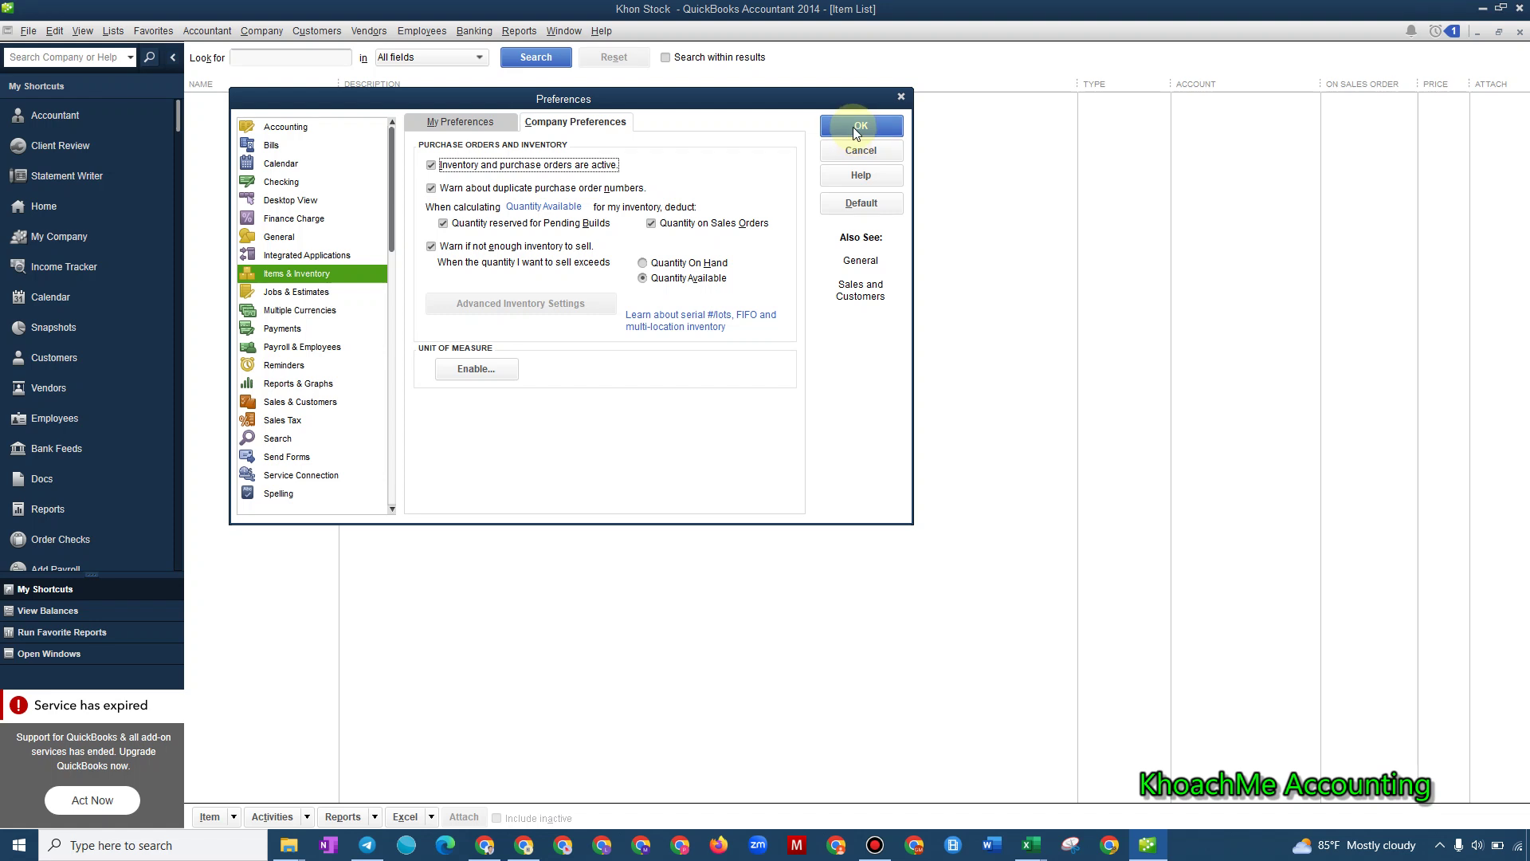
click(872, 125)
click(767, 262)
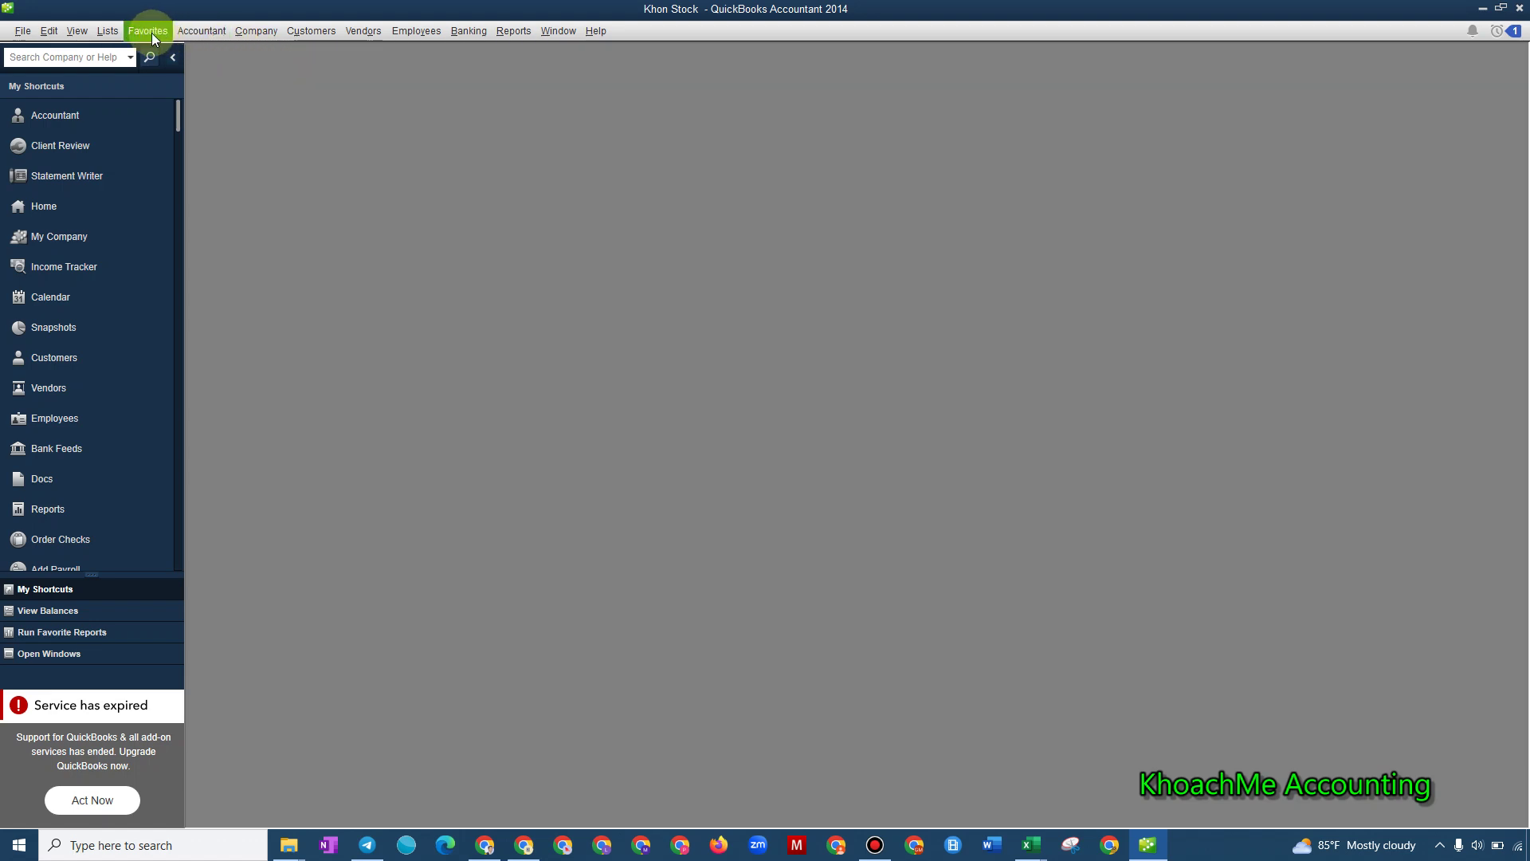
Open the Item List in a maximized window and start a new item of type Inventory Part.
click(108, 32)
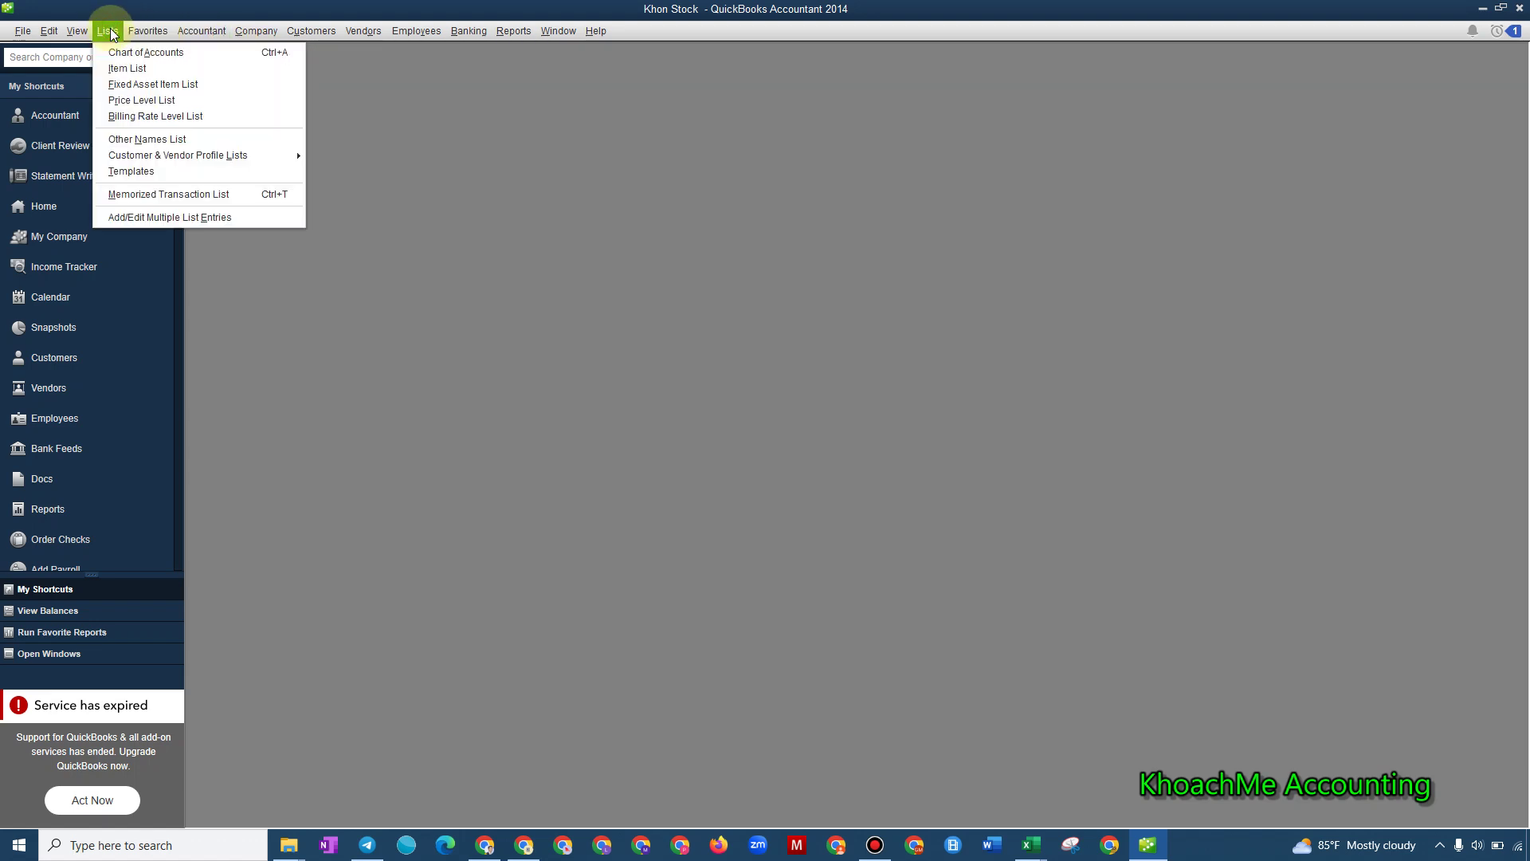
click(146, 72)
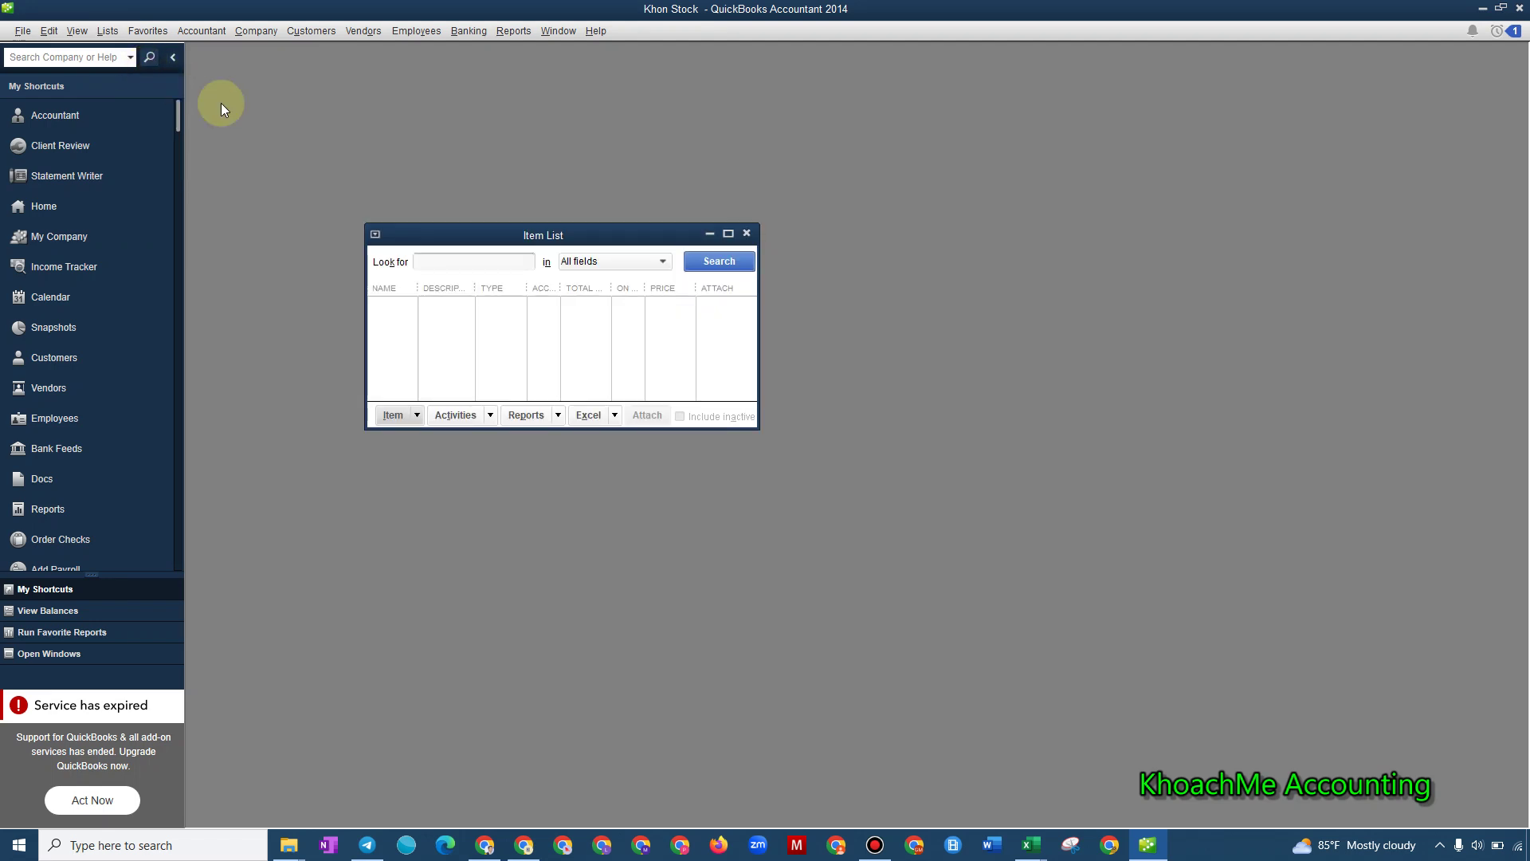
click(728, 234)
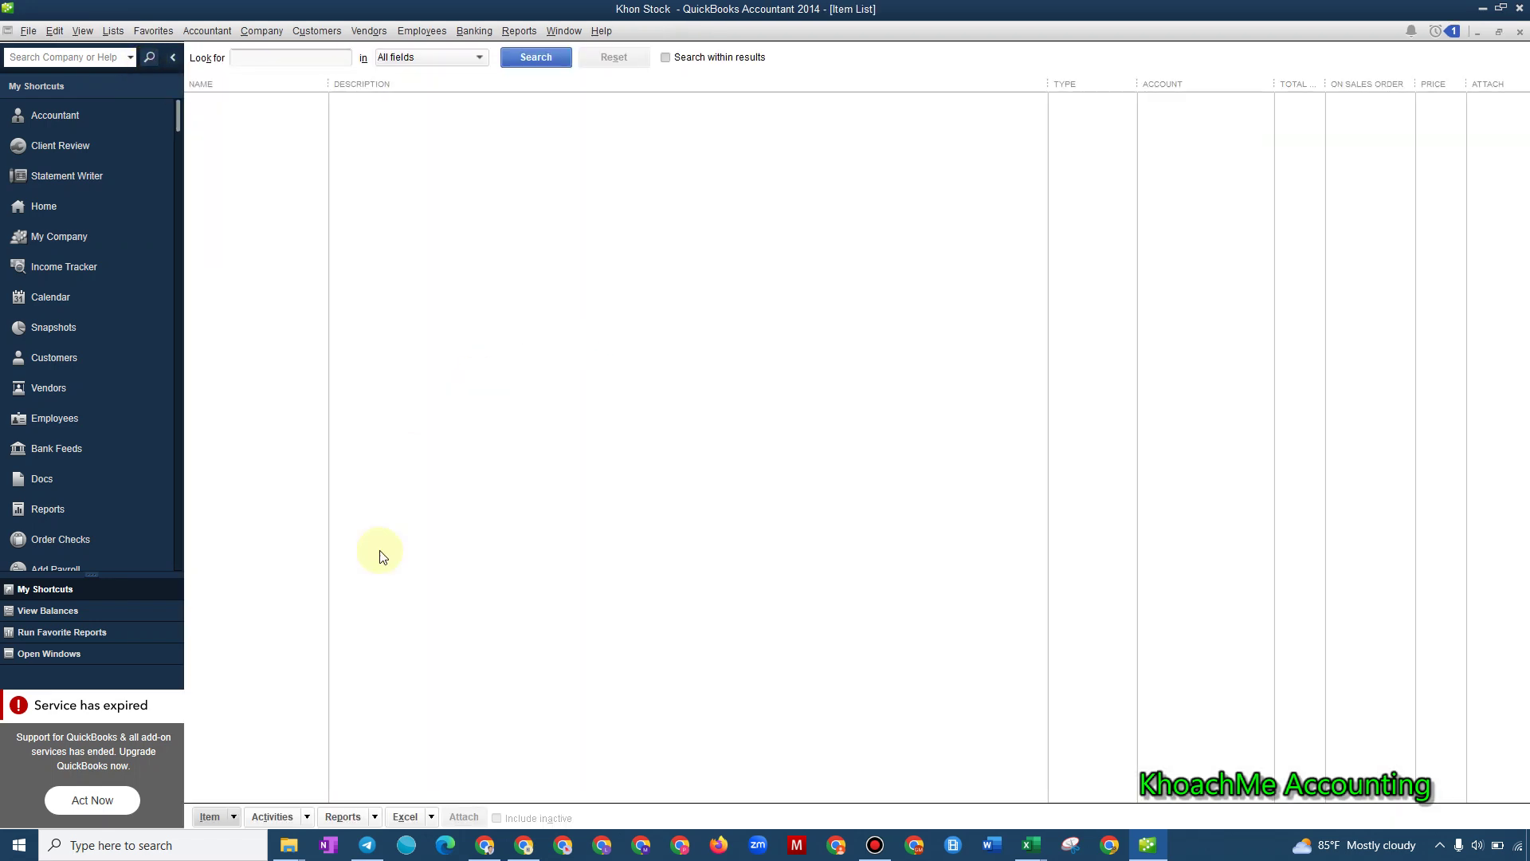
click(227, 817)
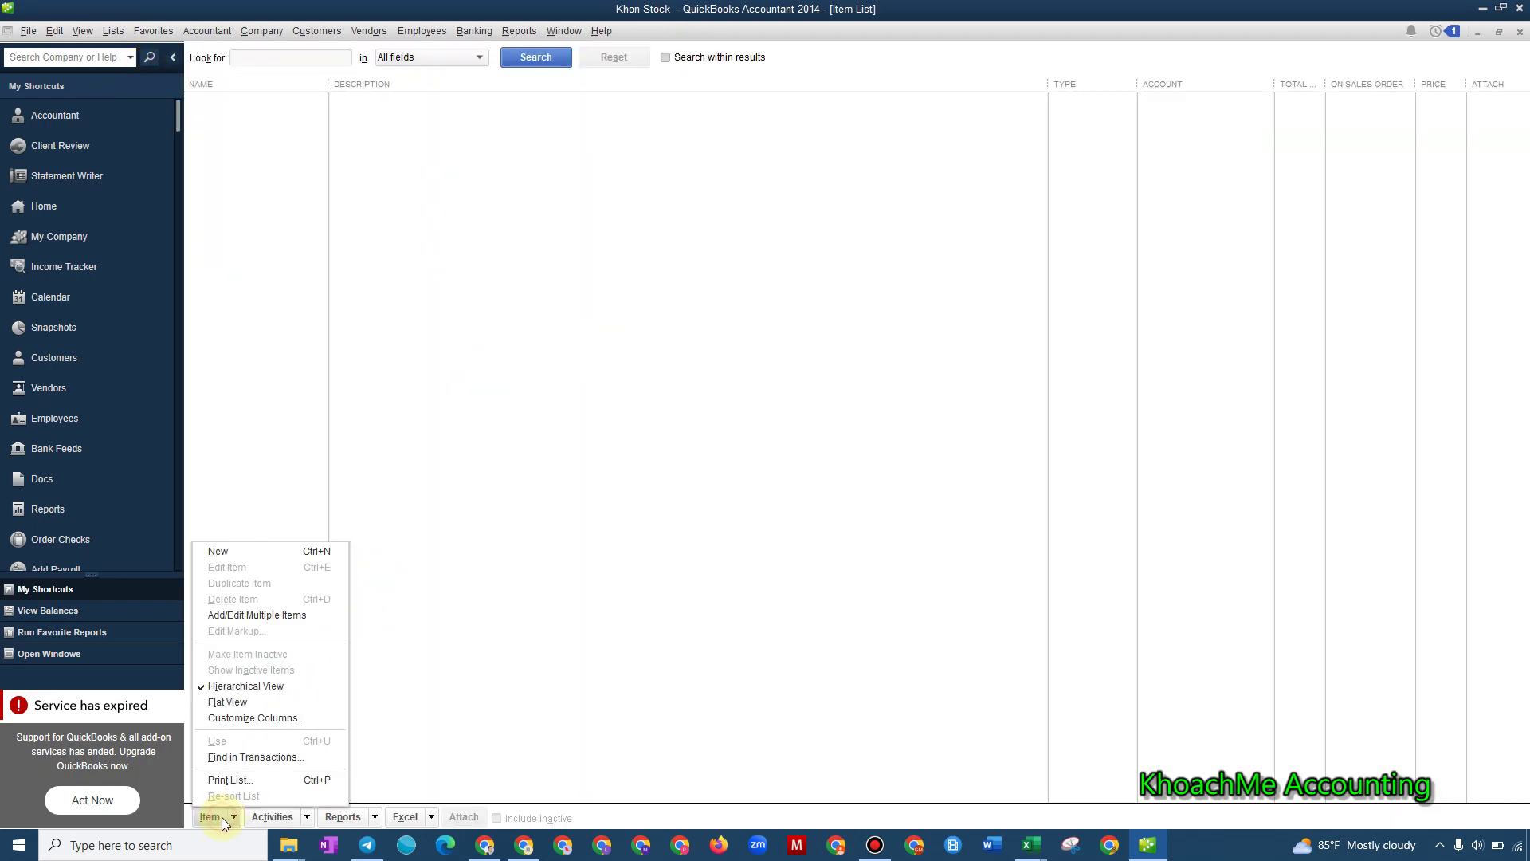
click(272, 549)
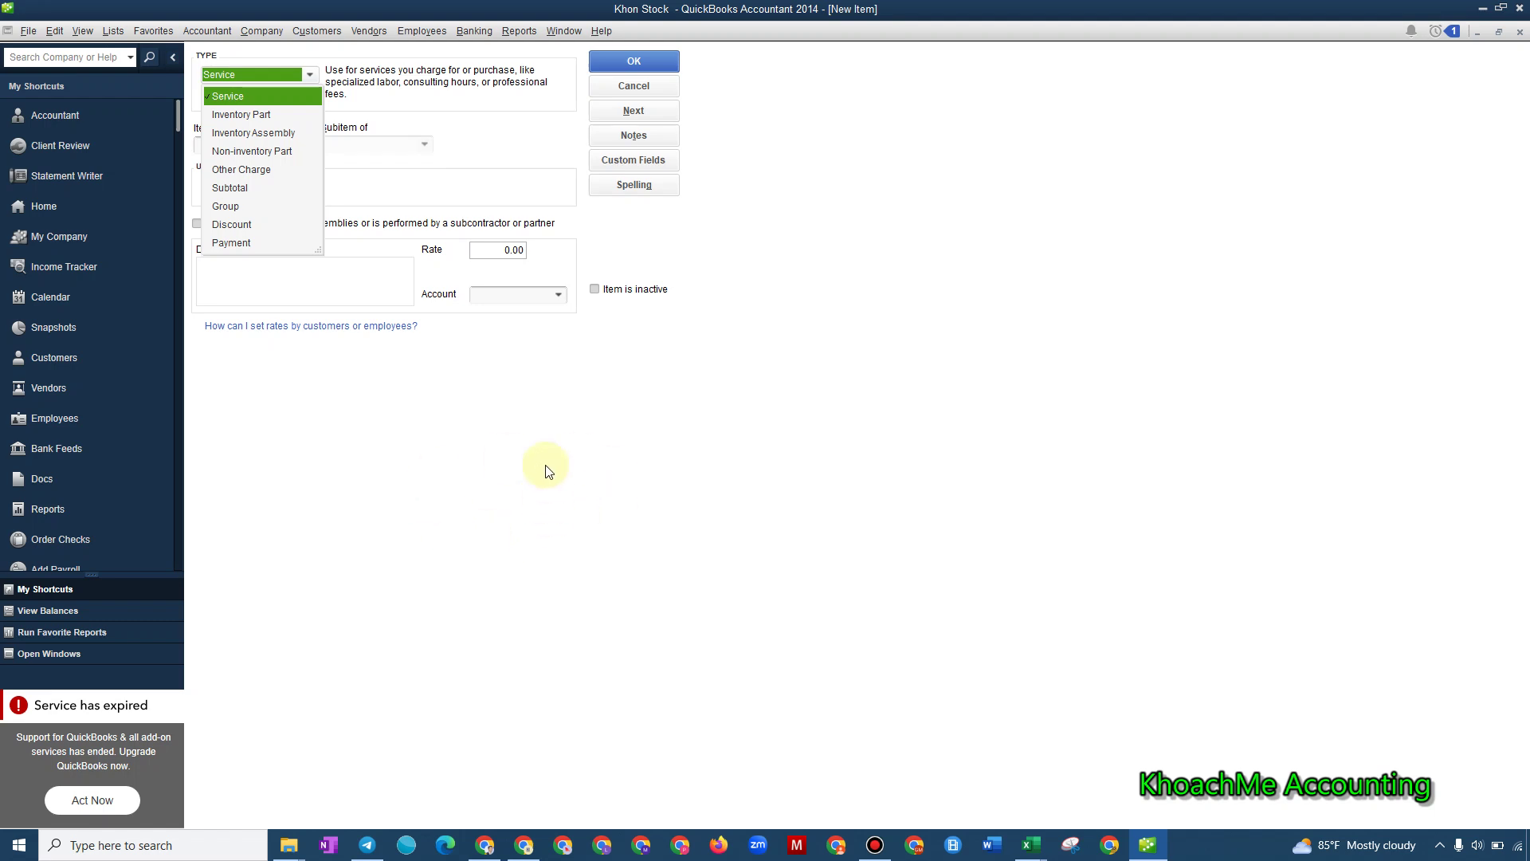
click(247, 117)
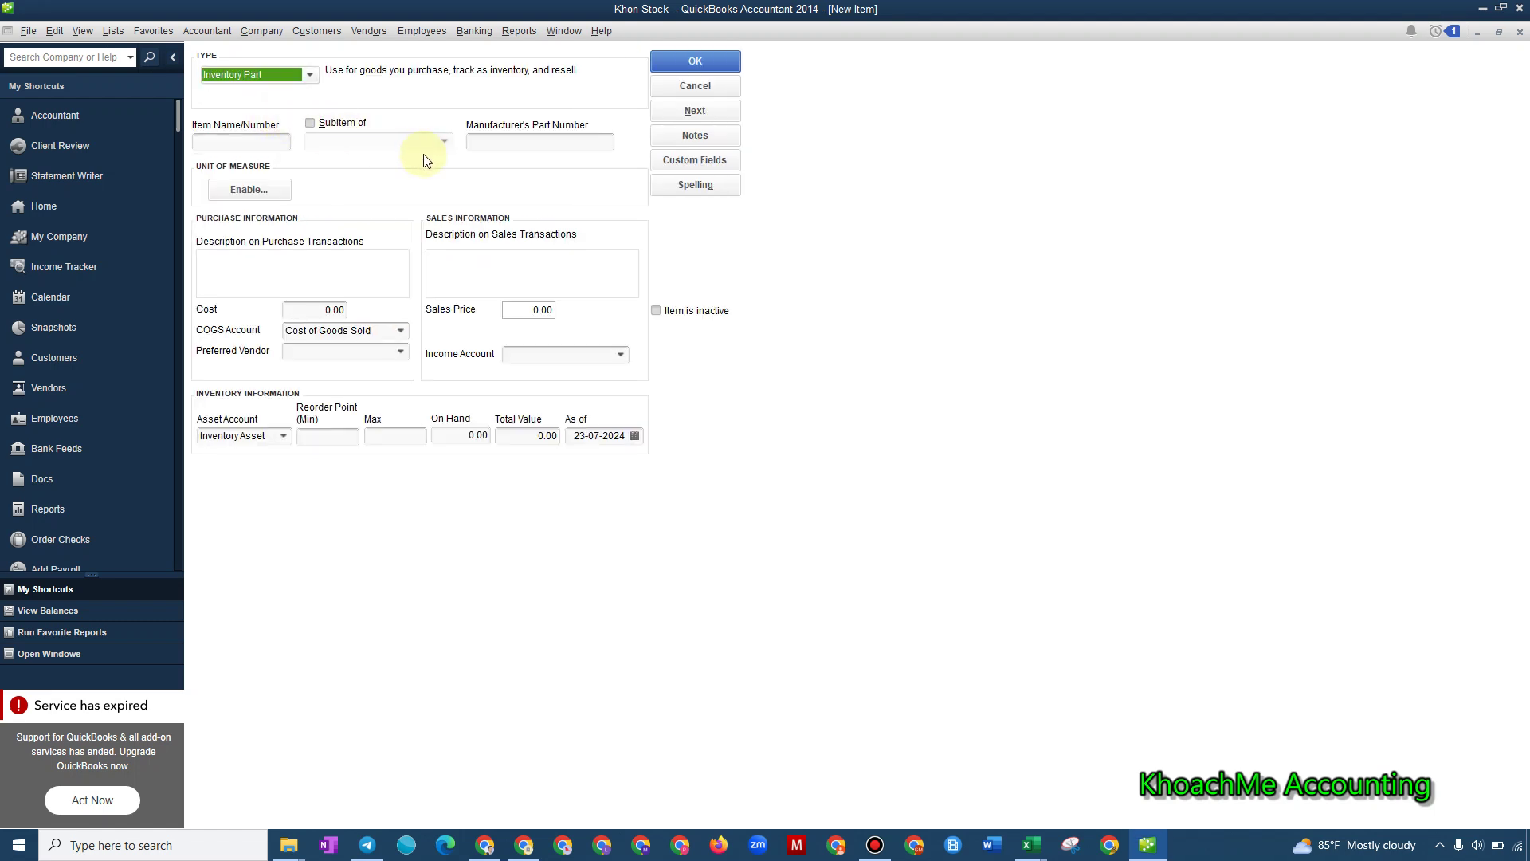
click(243, 142)
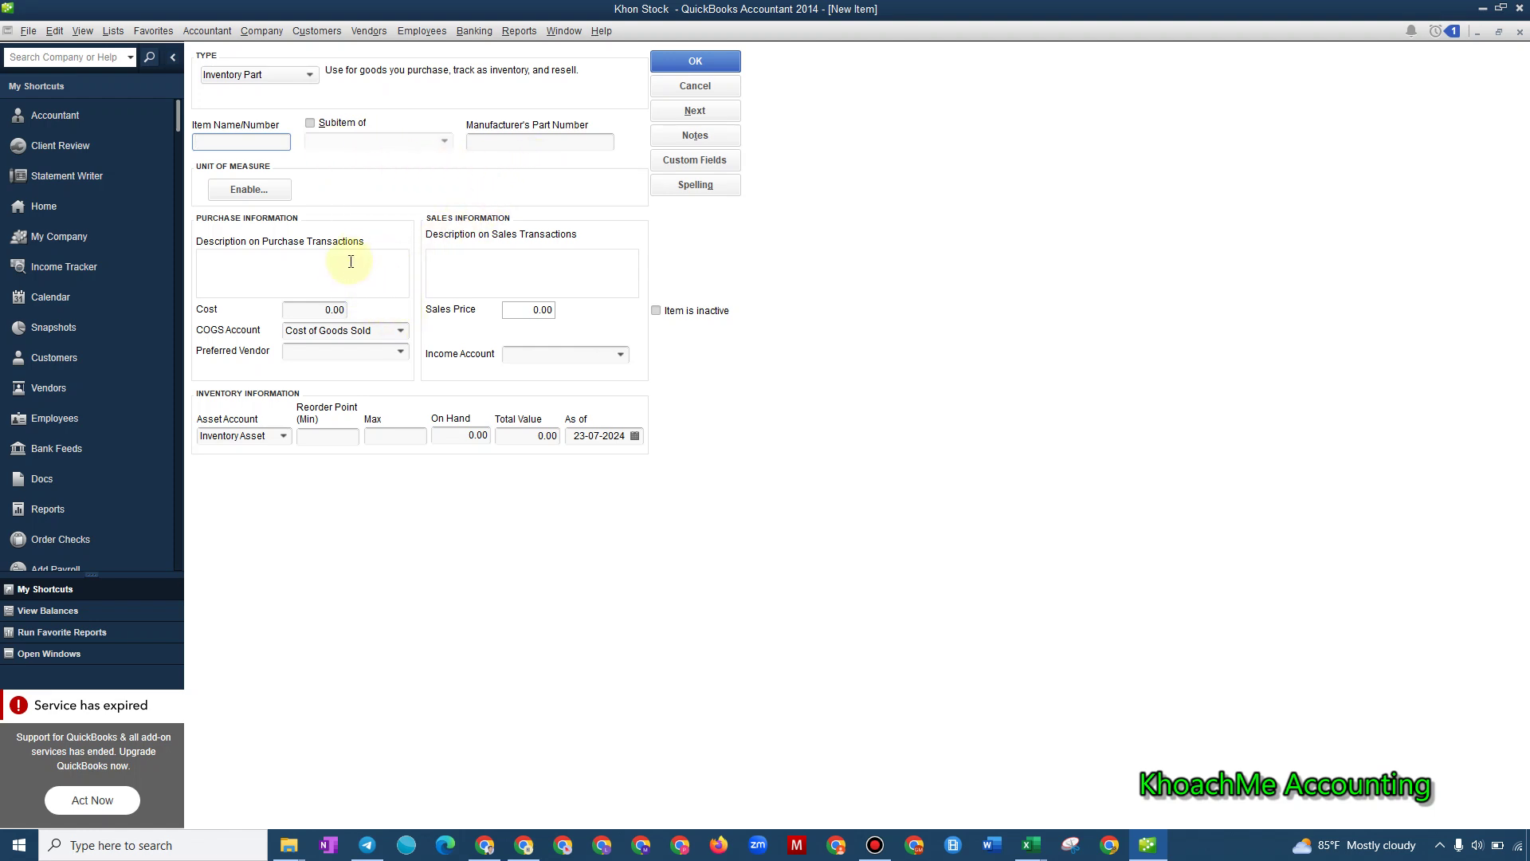
Check the code and name of the first item in the Excel stock list and return to the new item form in QuickBooks.
key(alt+Tab)
click(231, 437)
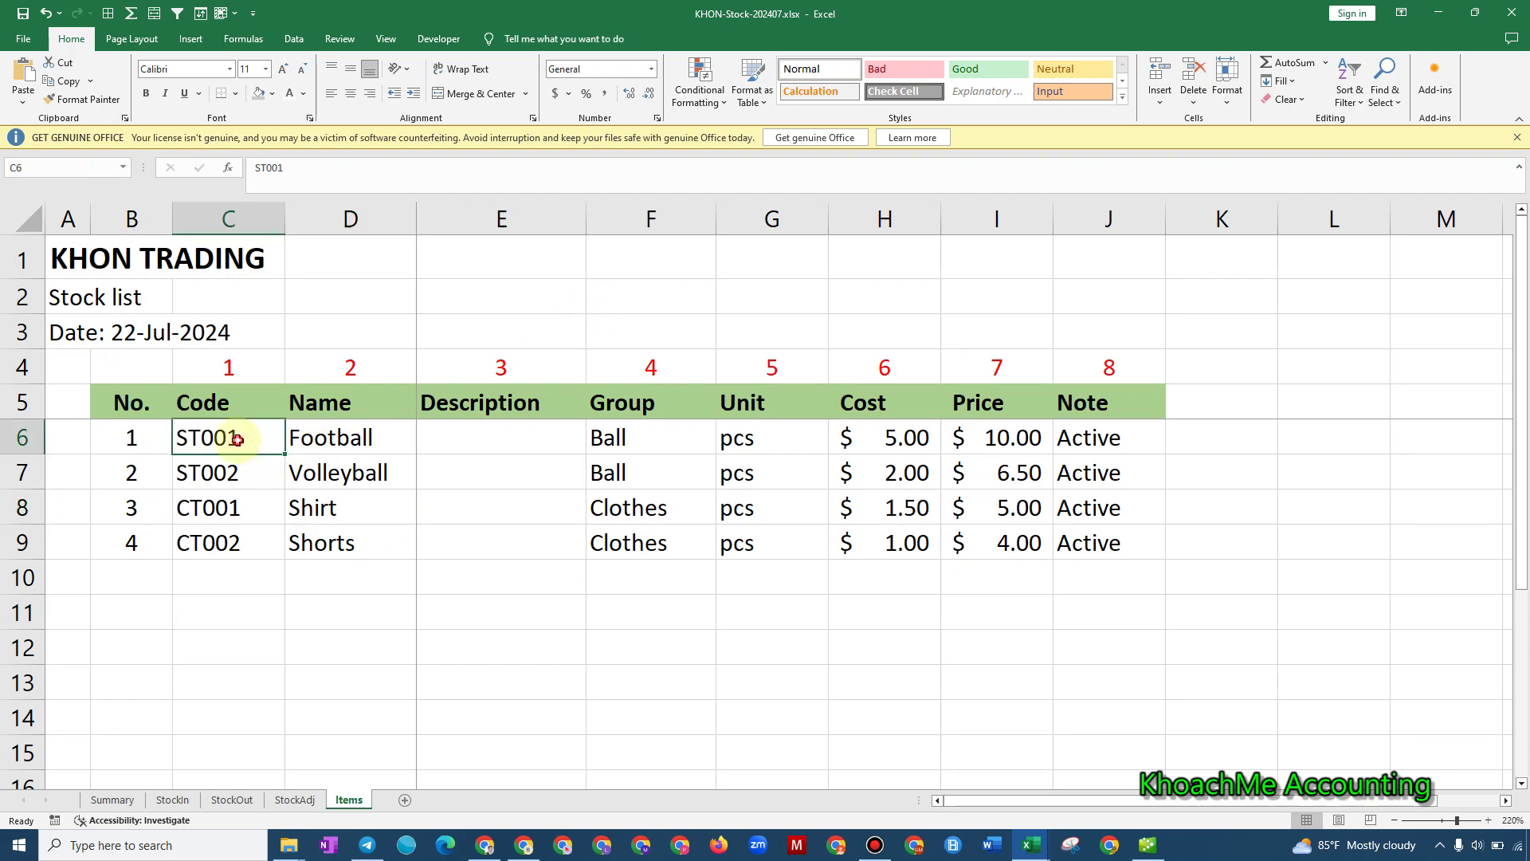
click(327, 438)
click(221, 438)
click(337, 438)
click(279, 438)
click(297, 438)
key(alt+Tab)
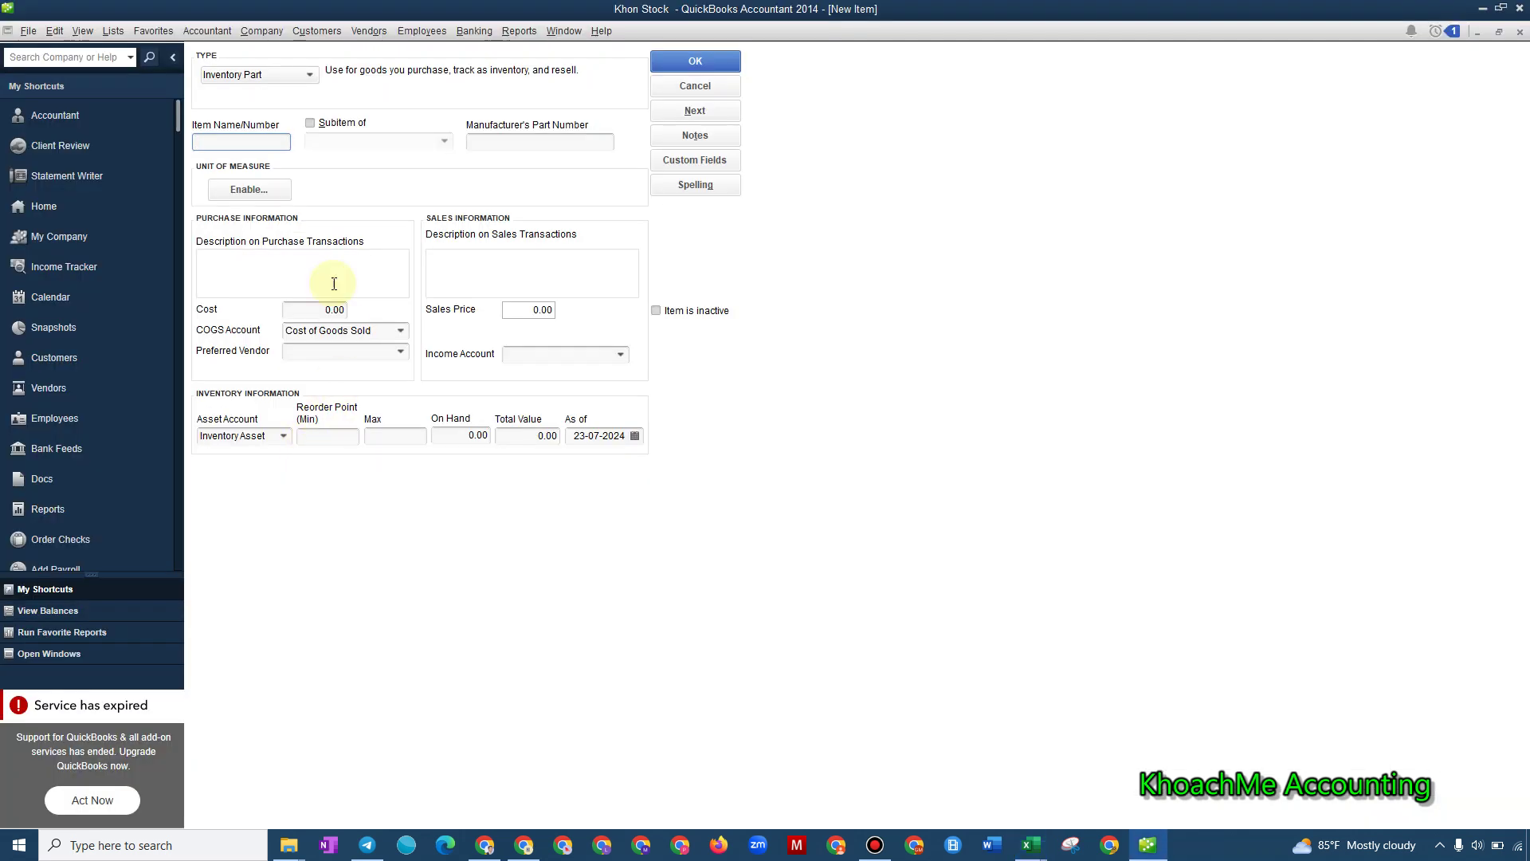
Copy the code ST001 and name Football from the Excel stock list into the new item's name in QuickBooks.
key(alt+Tab)
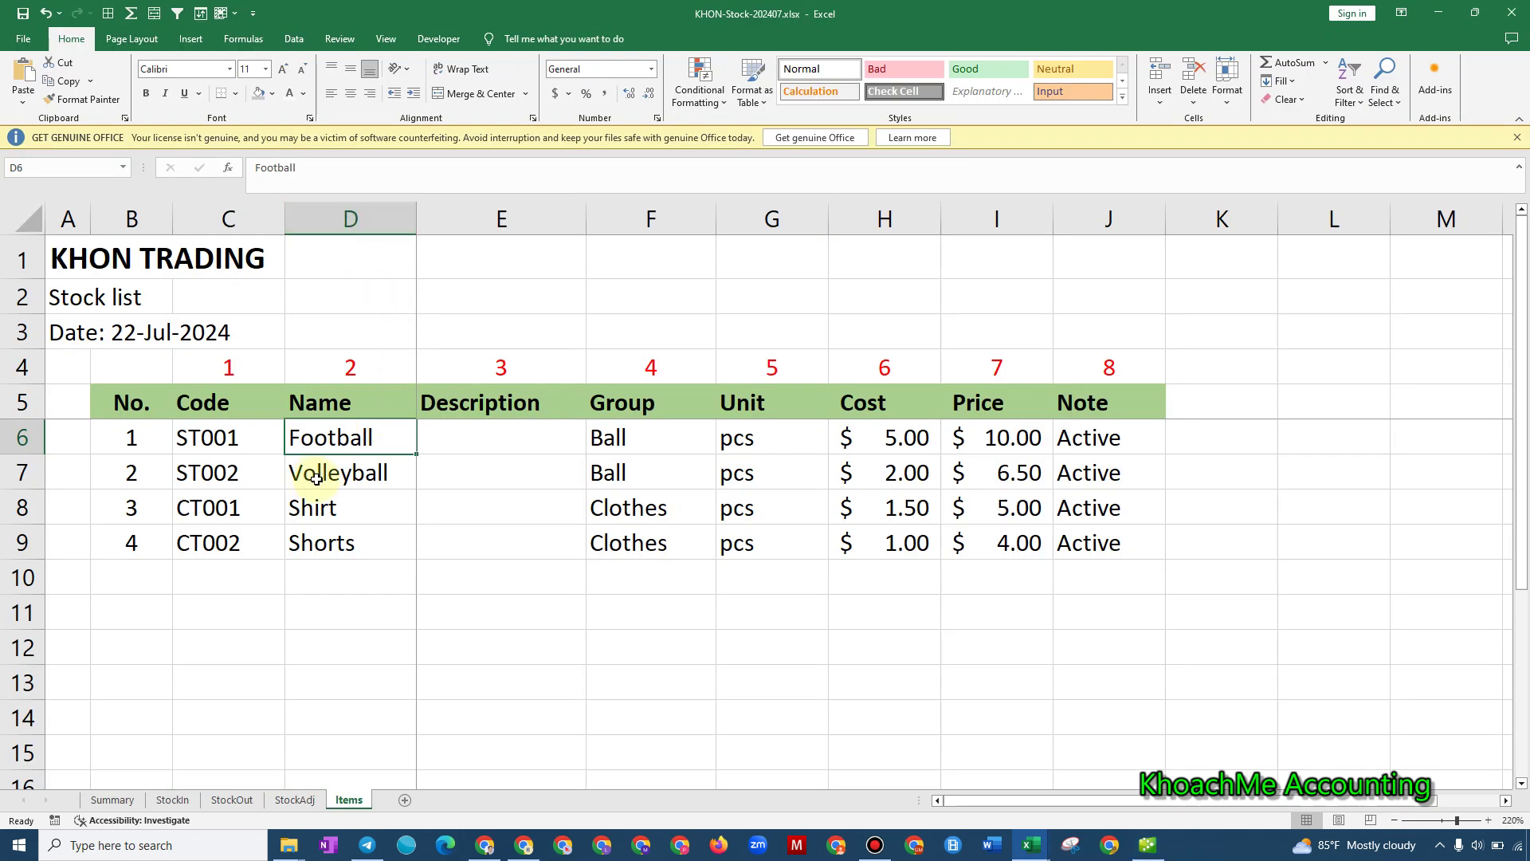
click(478, 445)
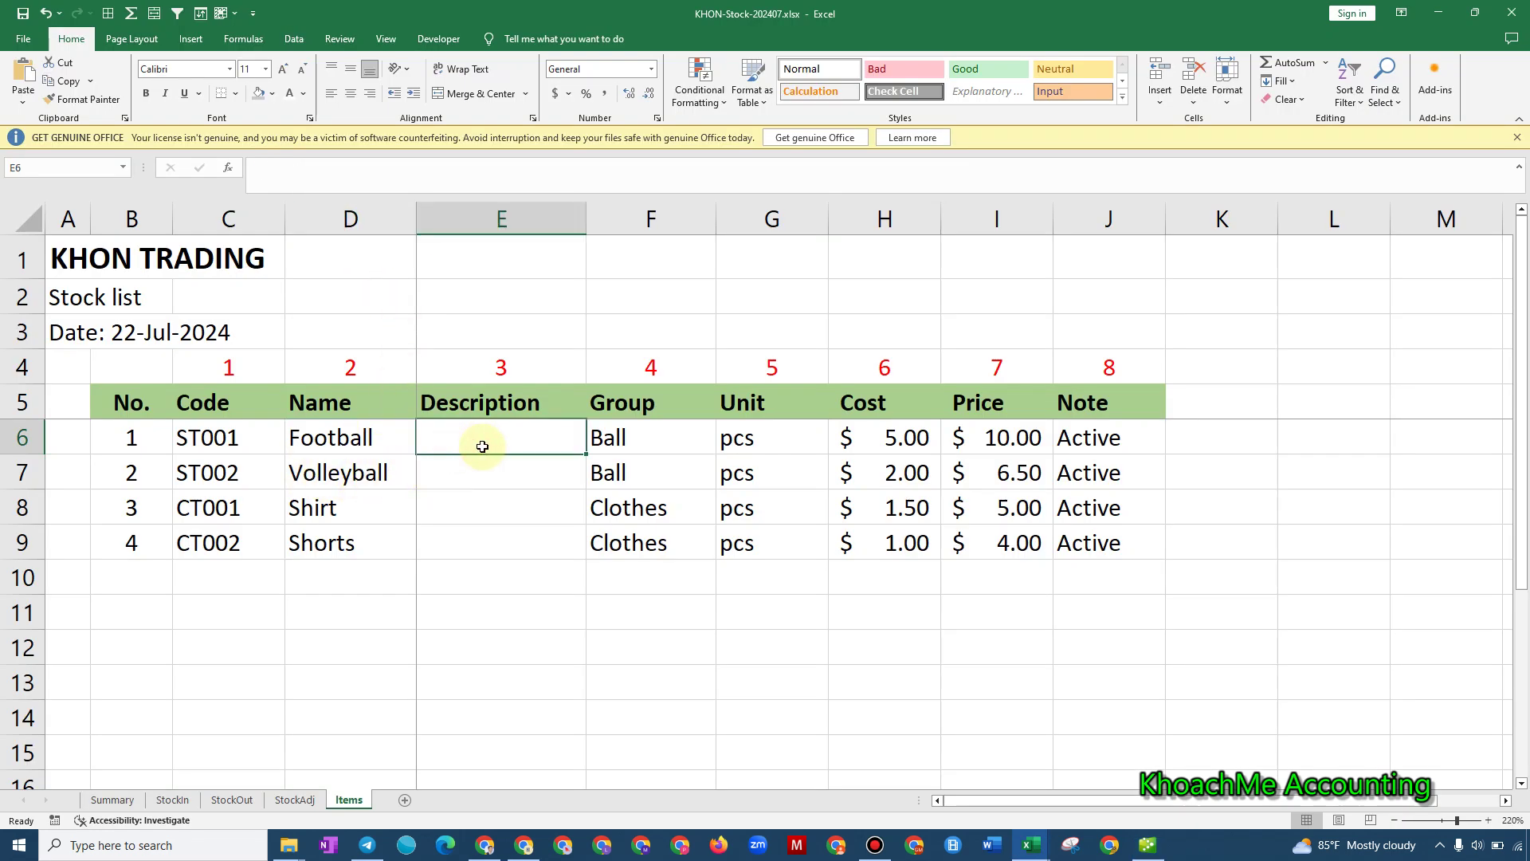
drag(253, 437, 307, 437)
key(ctrl+c)
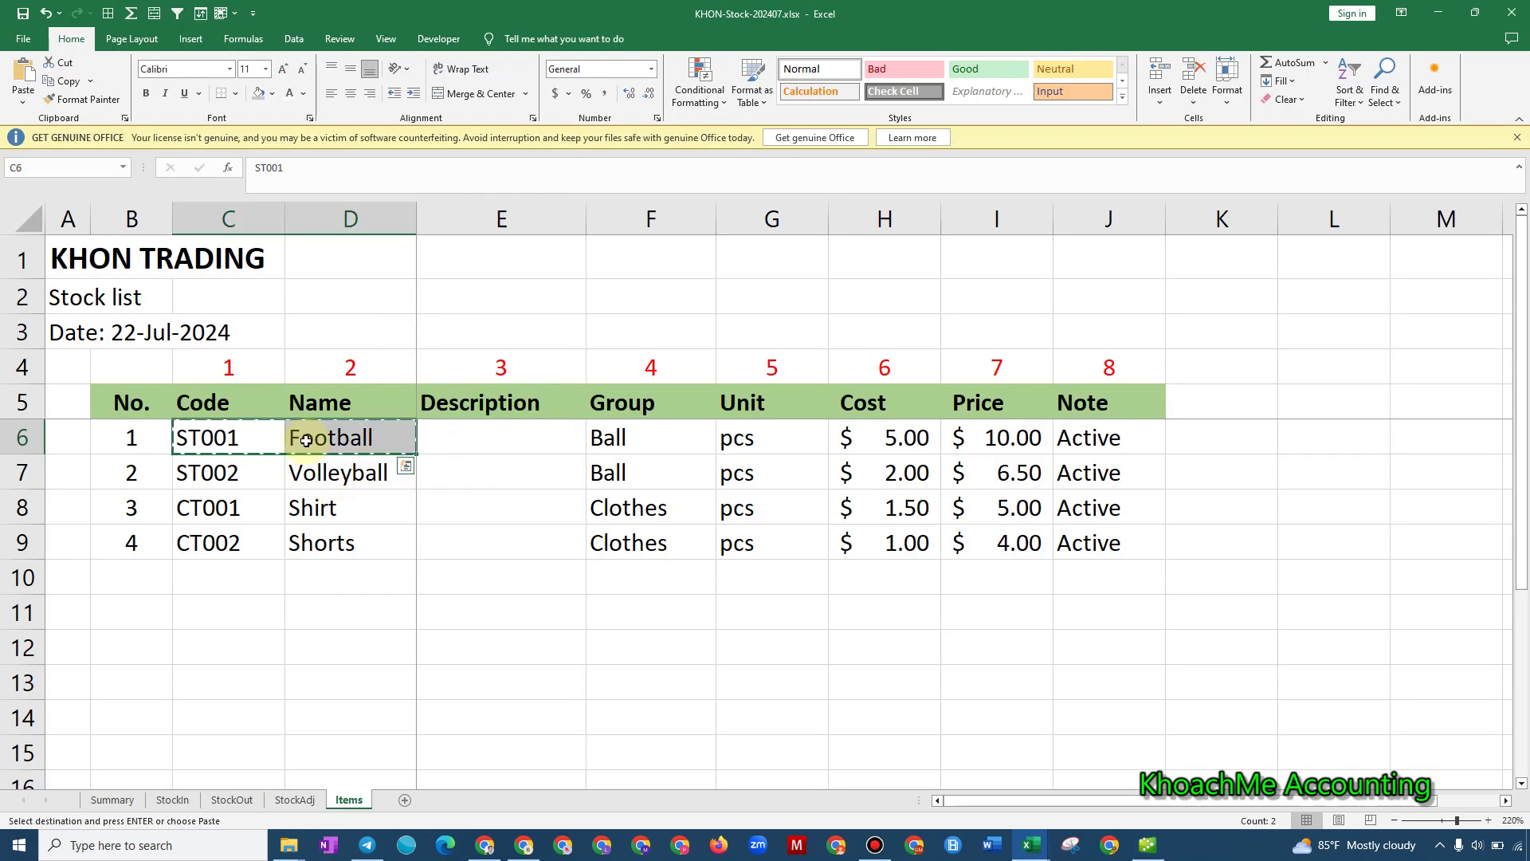
key(alt+Tab)
key(ctrl+v)
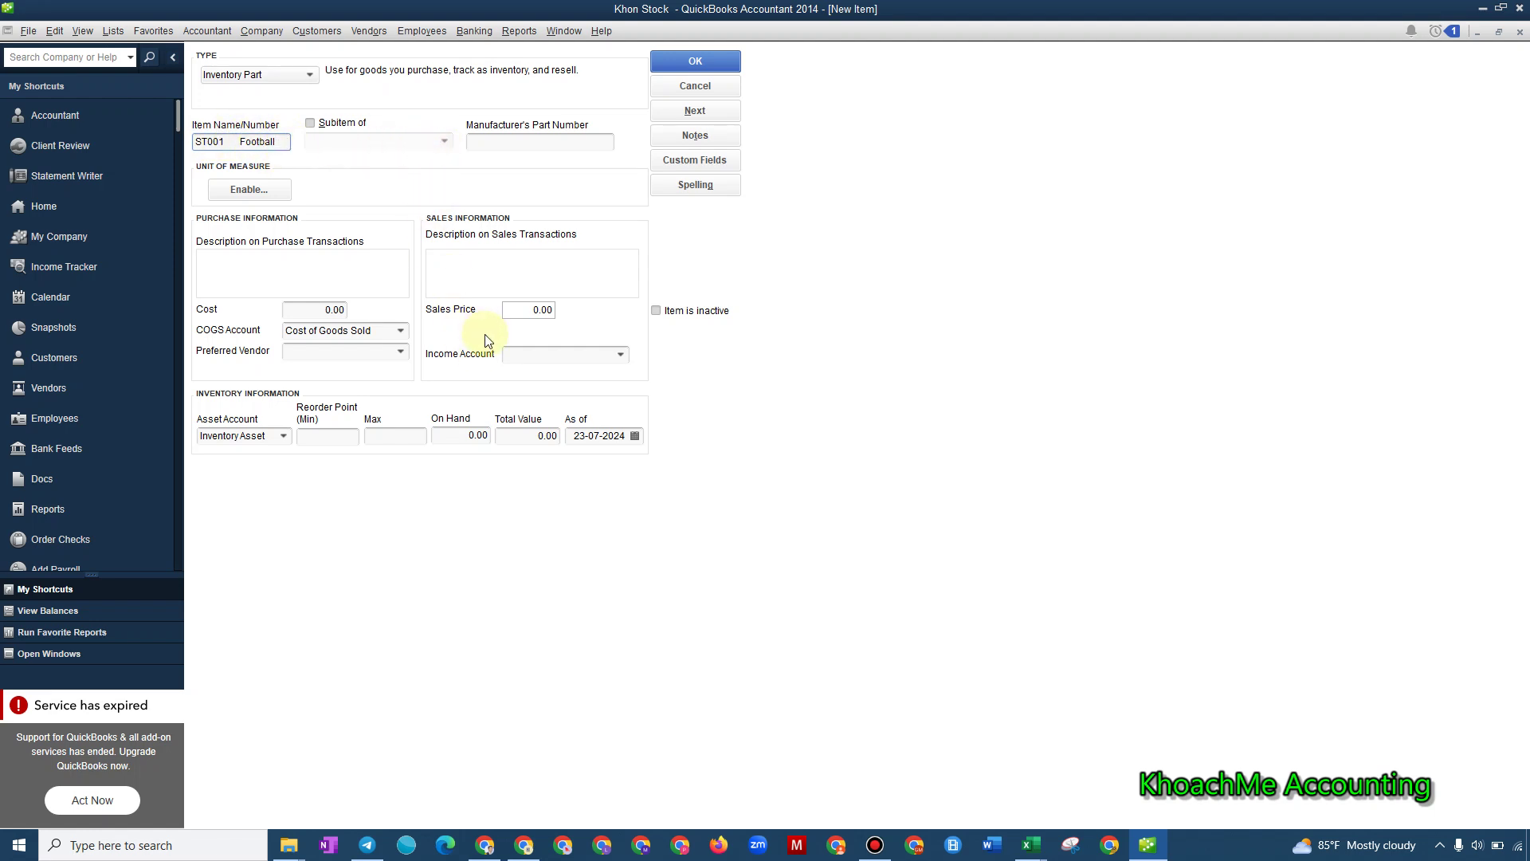
Switch to the Excel stock list and format all cost and price values in comma style.
click(309, 309)
key(alt+Tab)
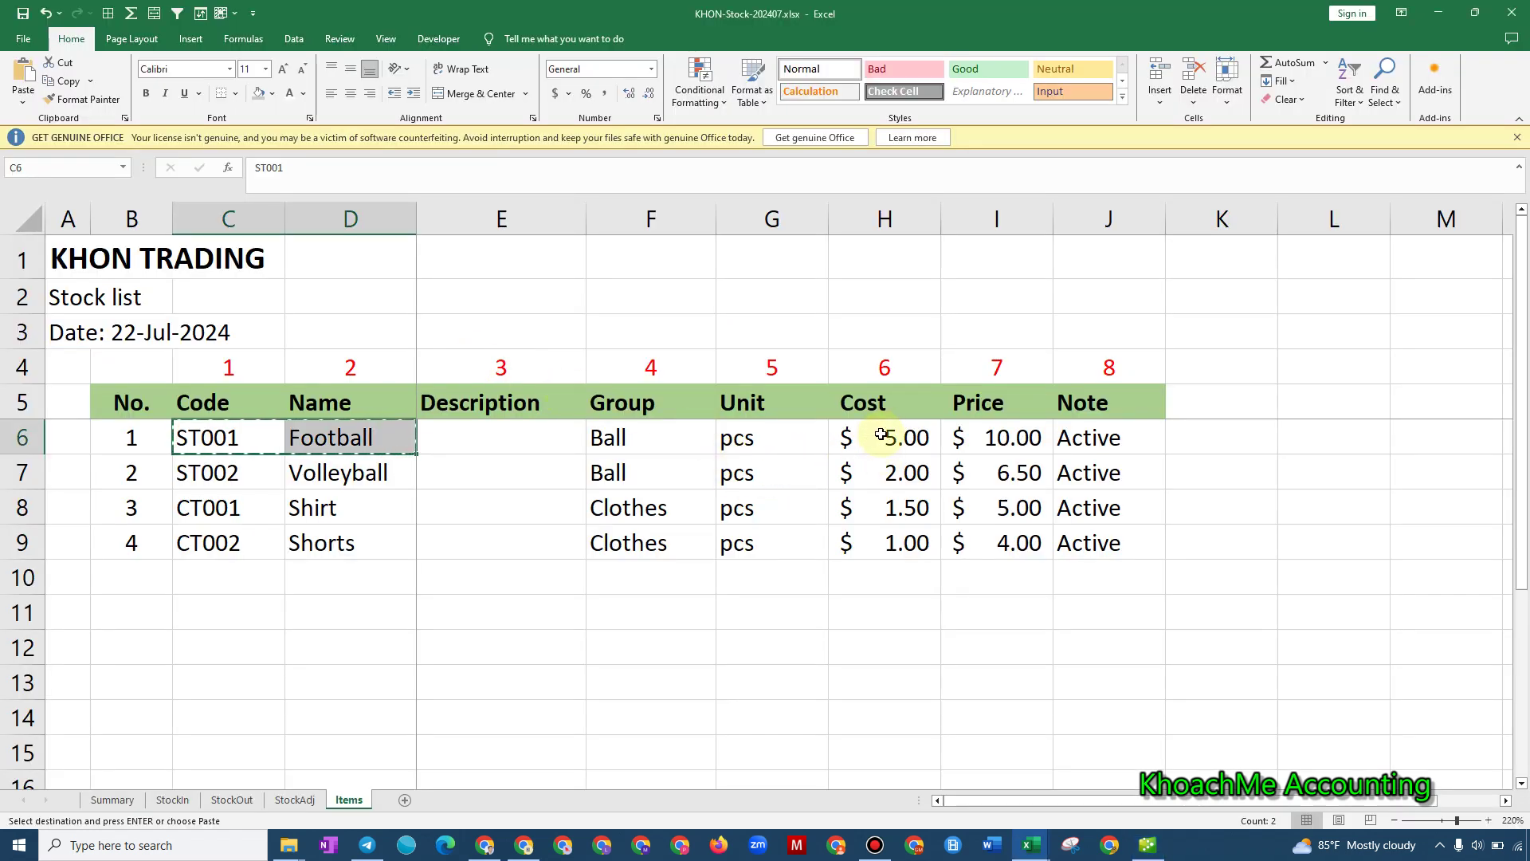
drag(880, 435, 974, 538)
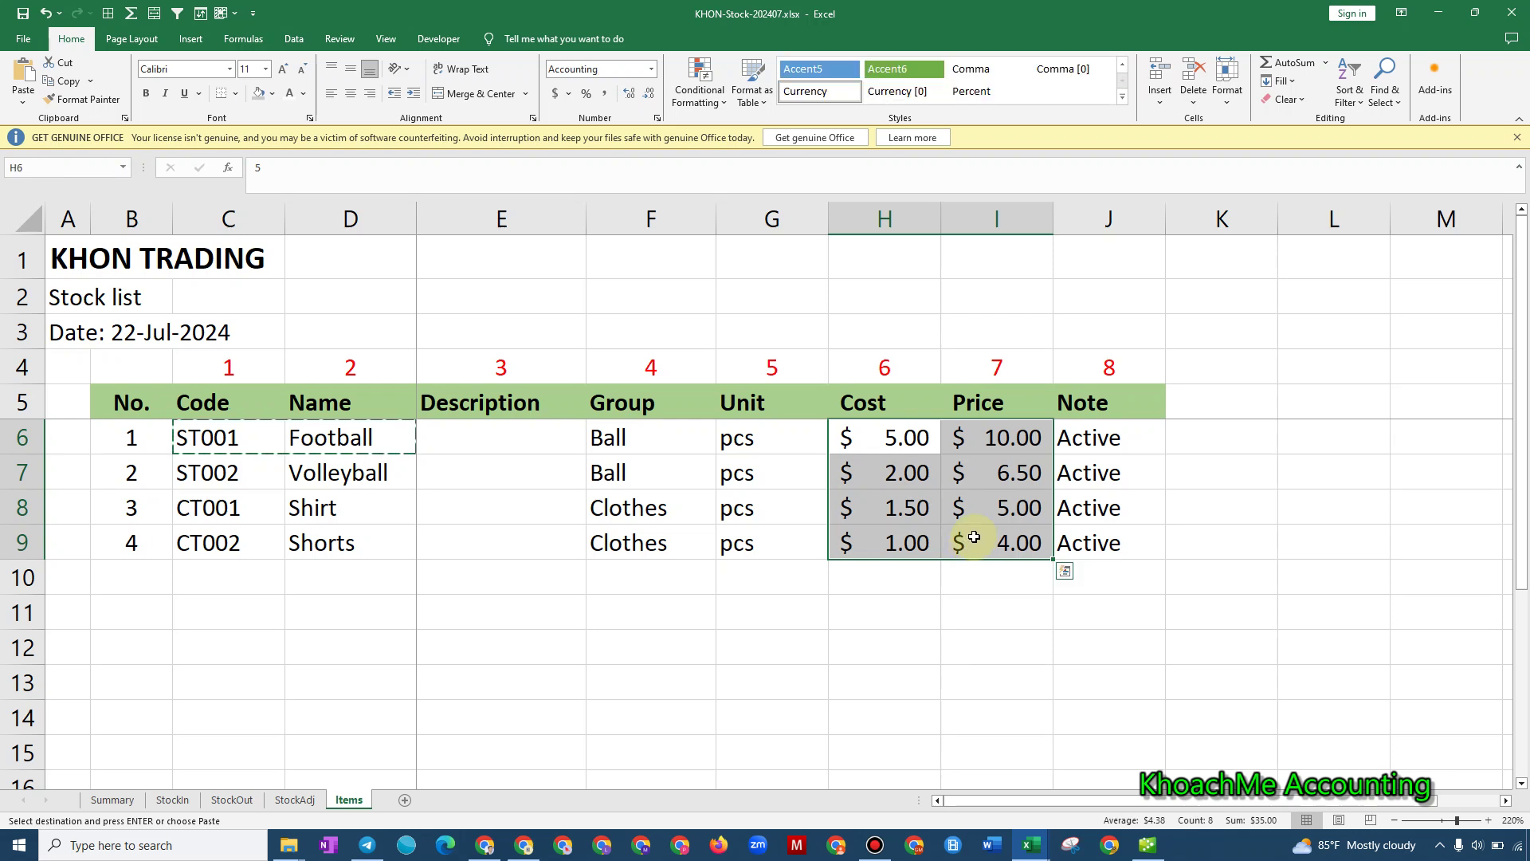
click(604, 94)
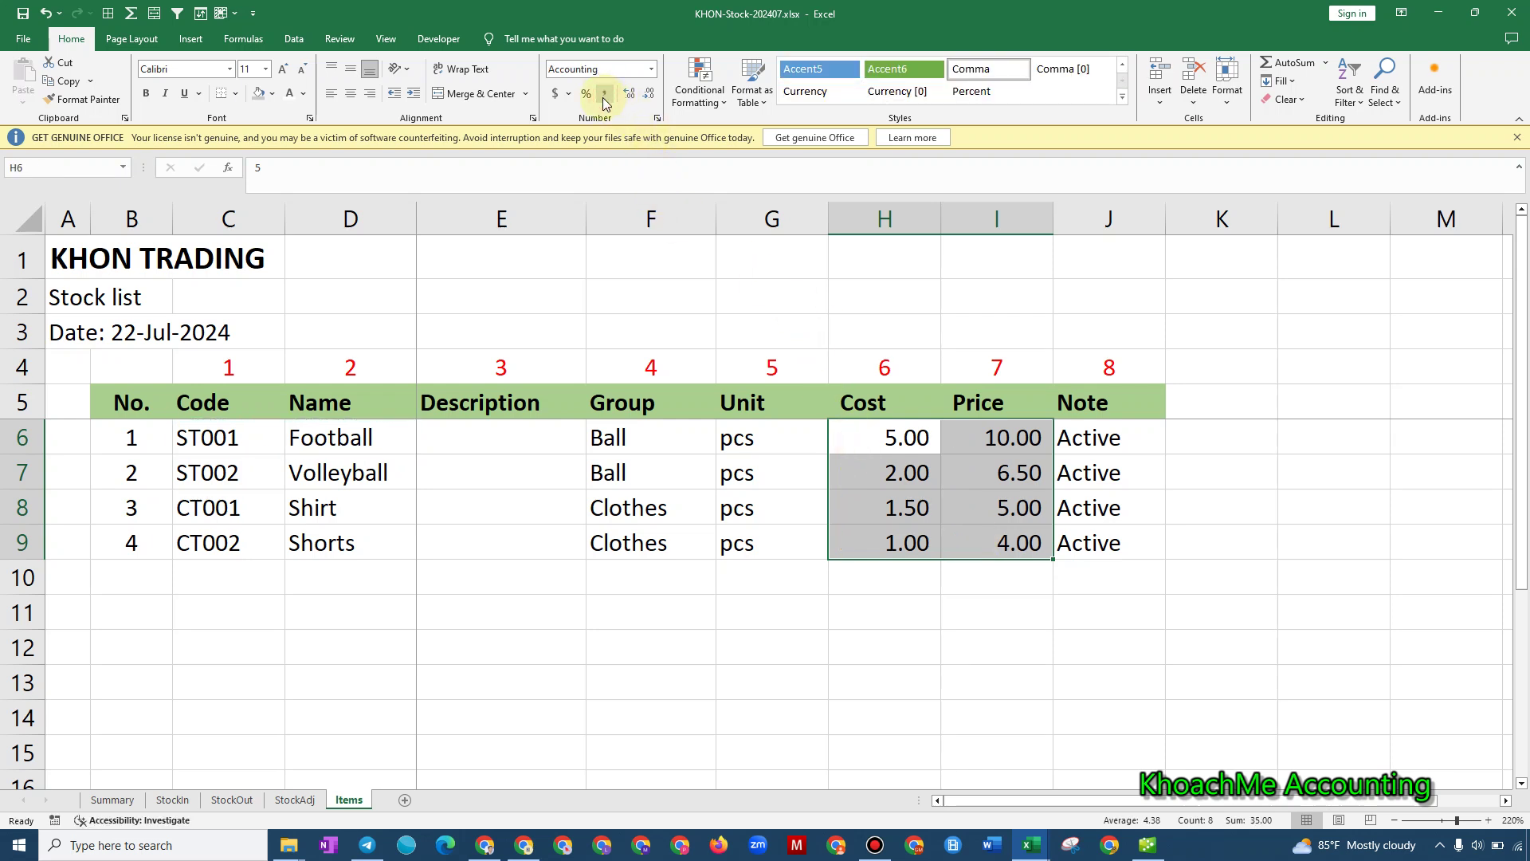
Copy Football's cost of 5.00 and price of 10.00 from Excel into the item's cost and sales price in QuickBooks.
click(881, 436)
key(ctrl+c)
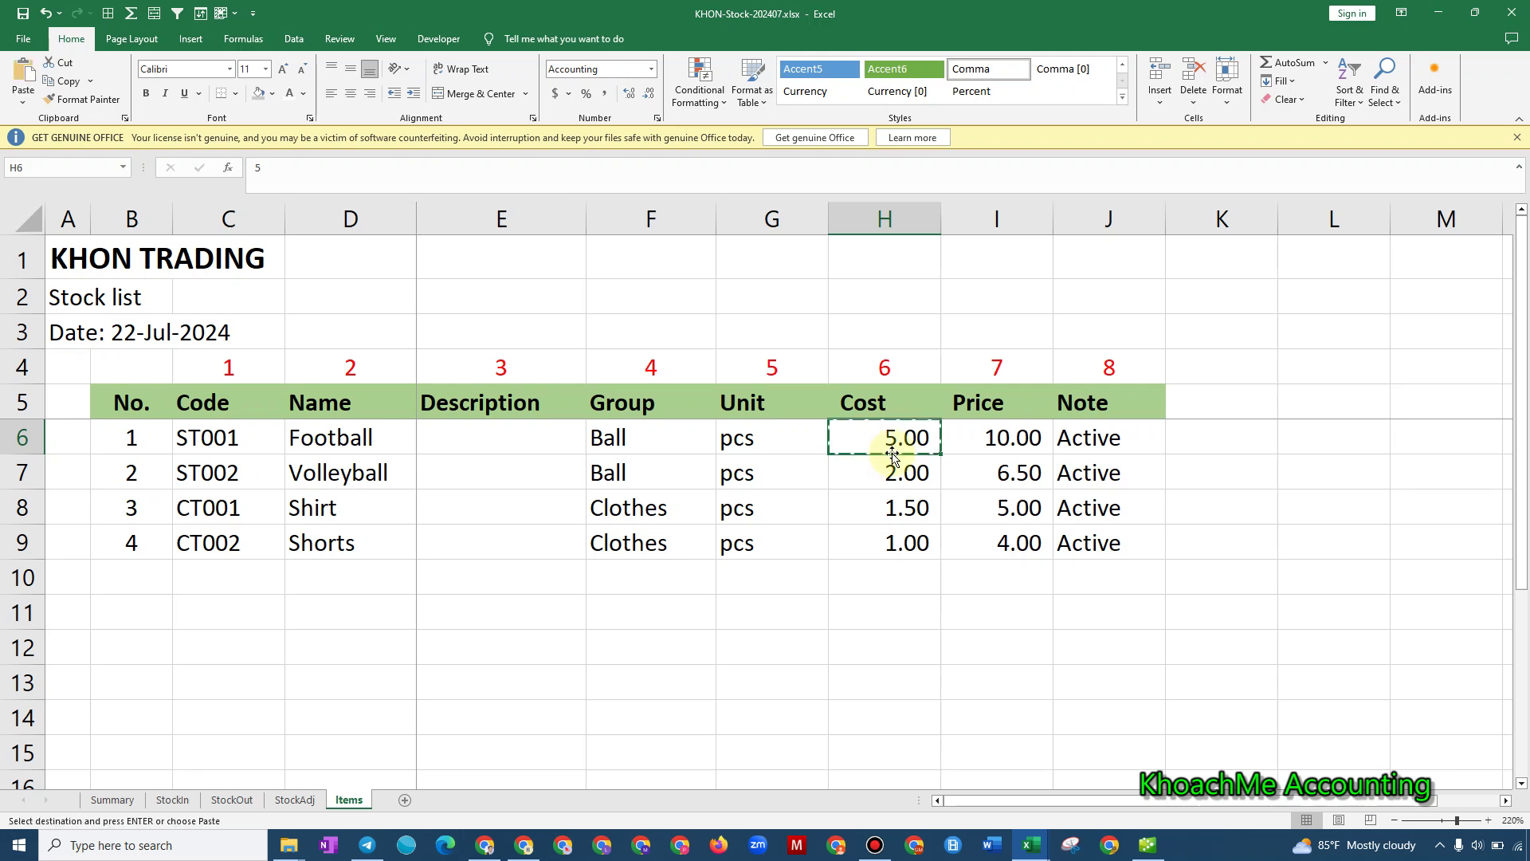
key(alt+Tab)
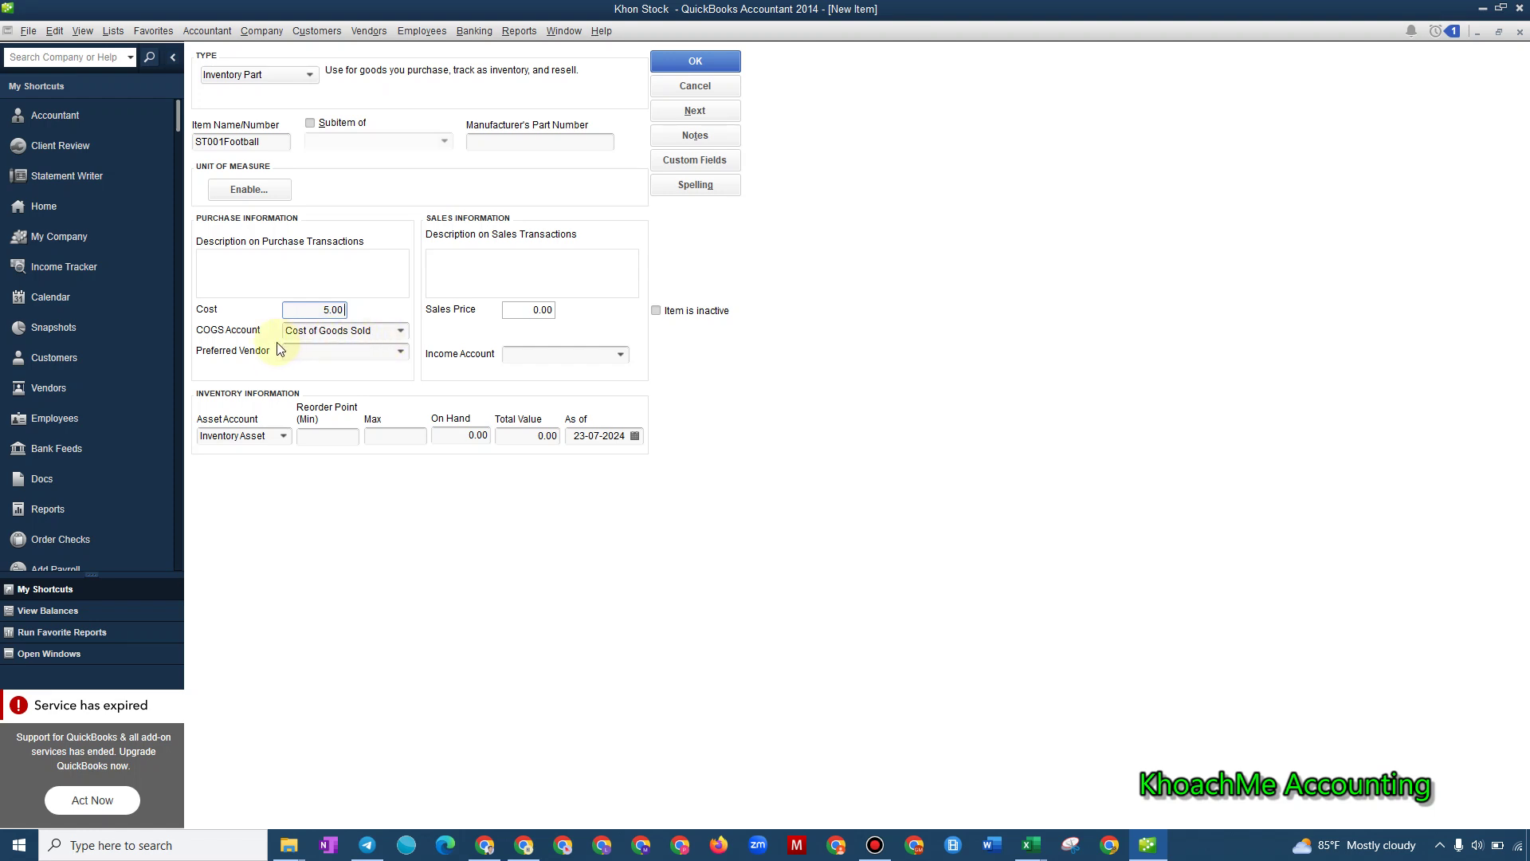
click(511, 309)
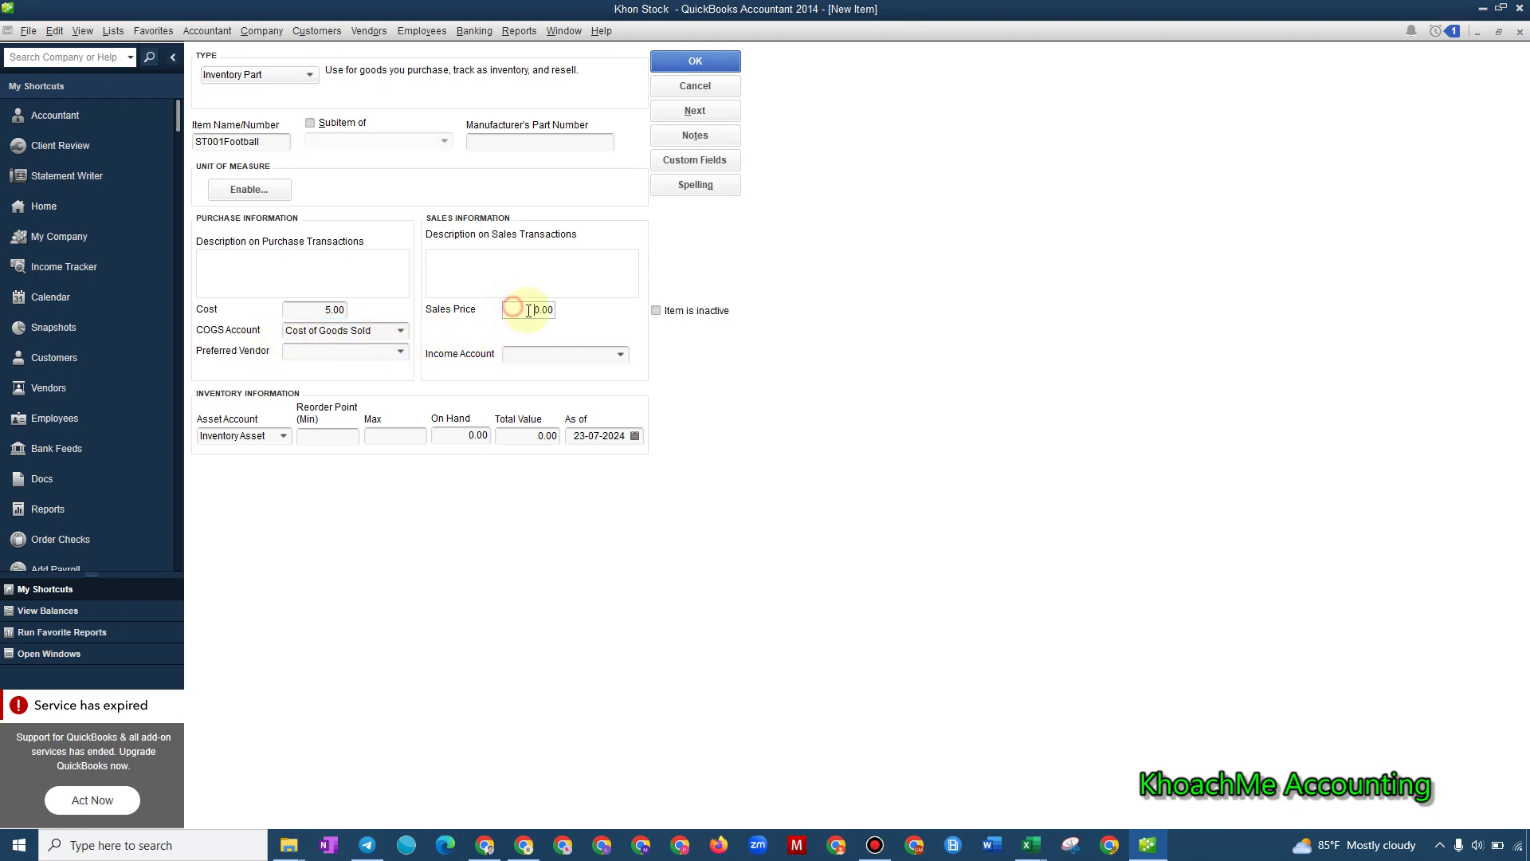
key(alt+Tab)
click(997, 439)
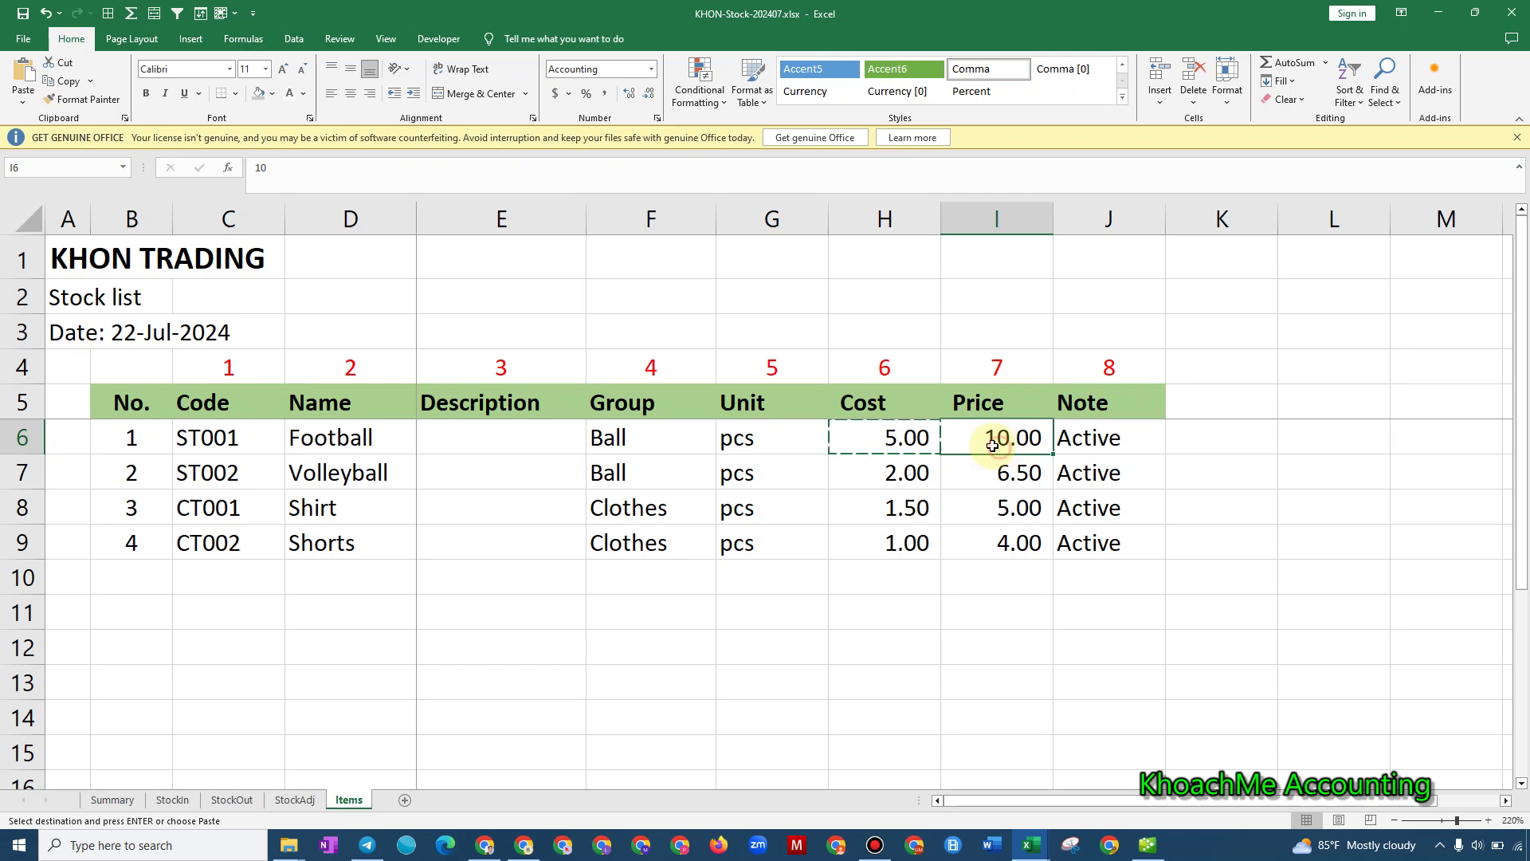
key(ctrl+c)
key(alt+Tab)
key(ctrl+v)
click(612, 324)
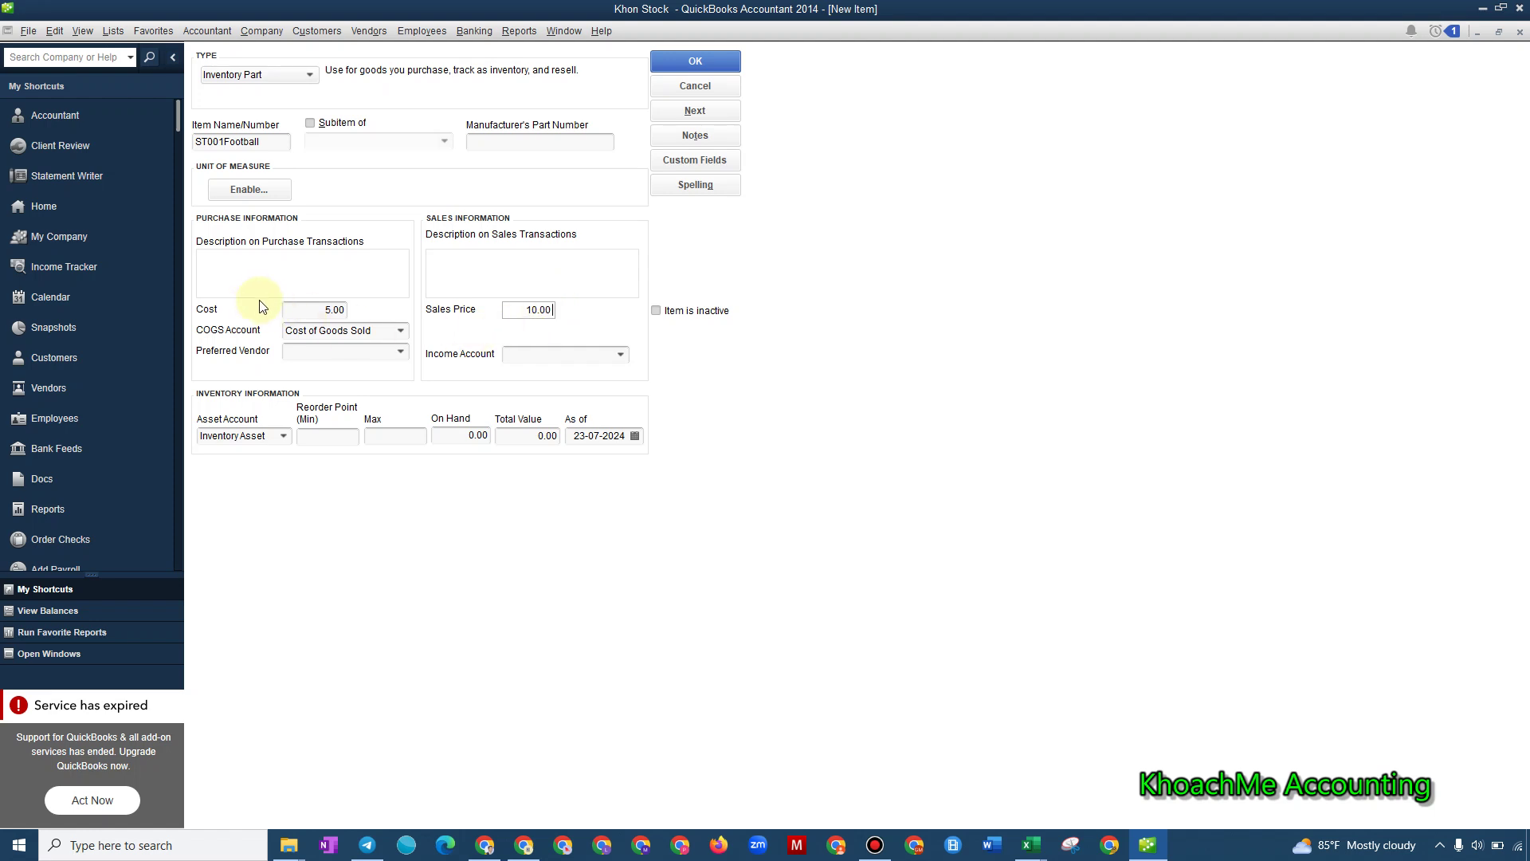
click(510, 310)
Try Stock Cost as the item's COGS account and set it back to Cost of Goods Sold.
click(310, 330)
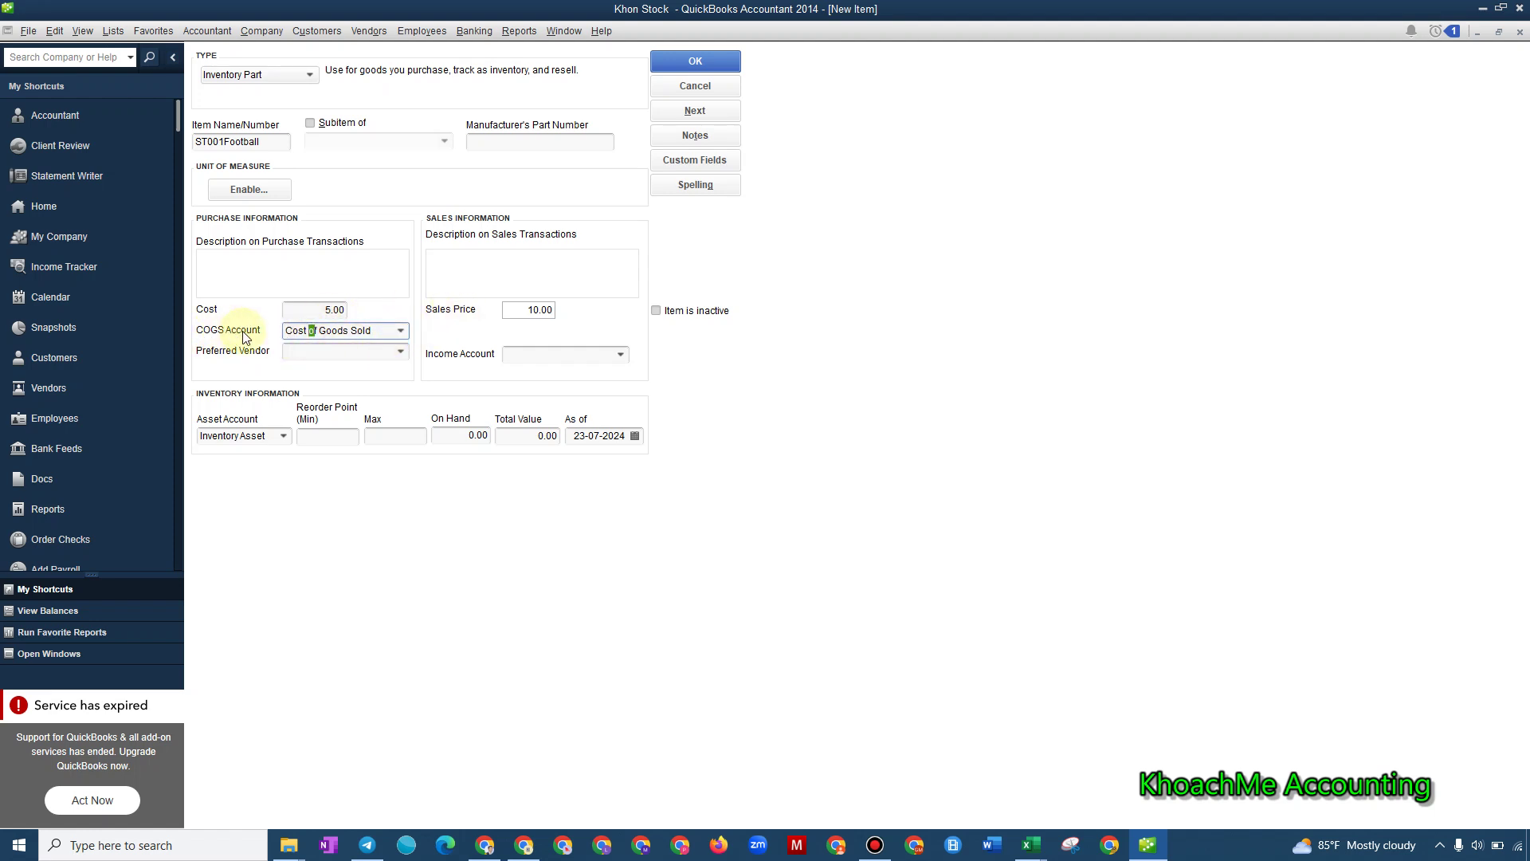
click(373, 331)
click(400, 331)
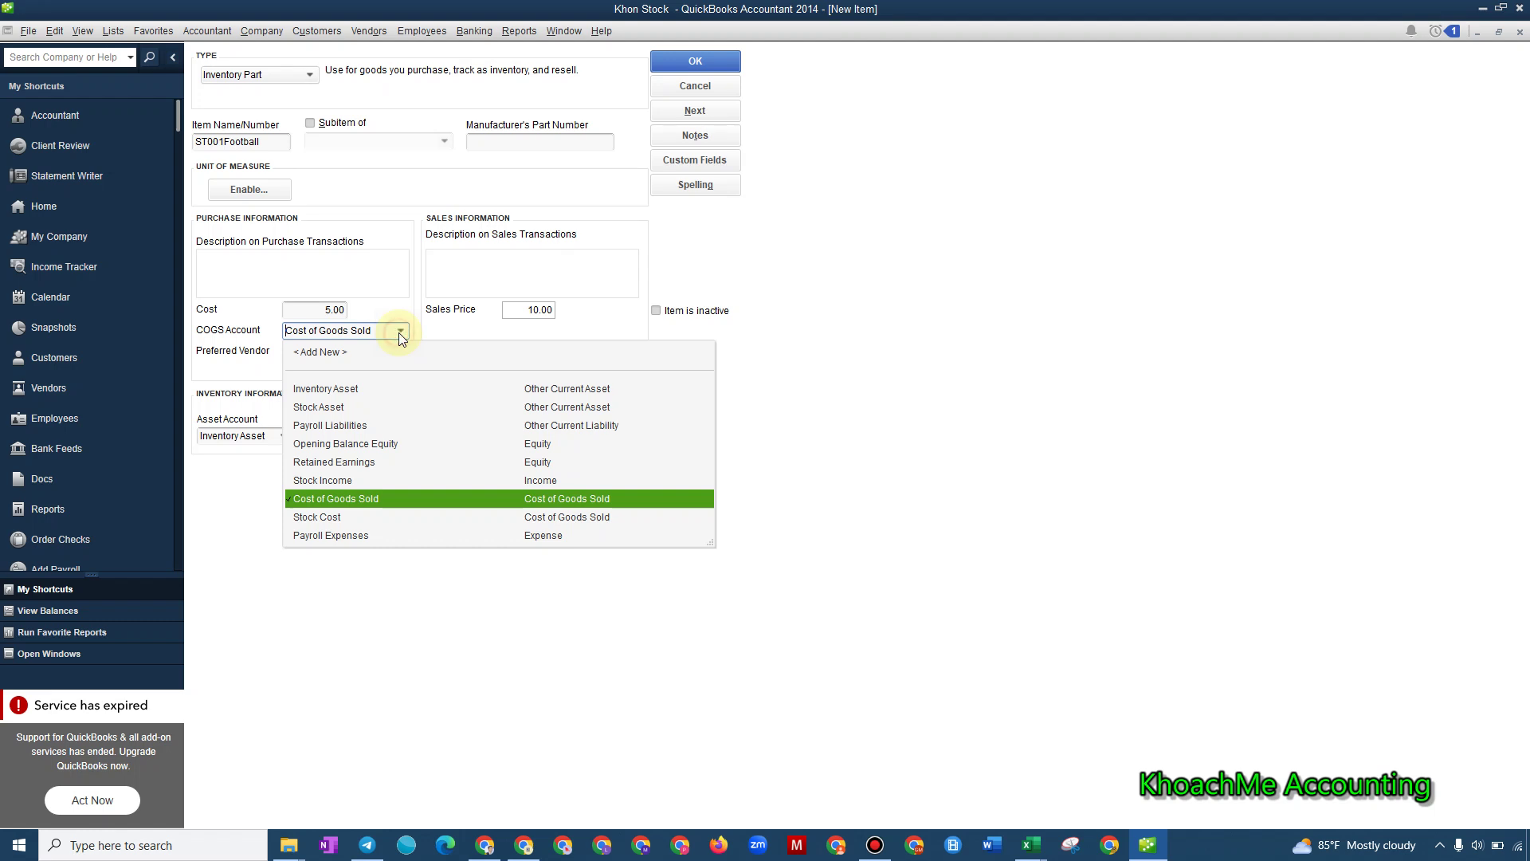
click(373, 501)
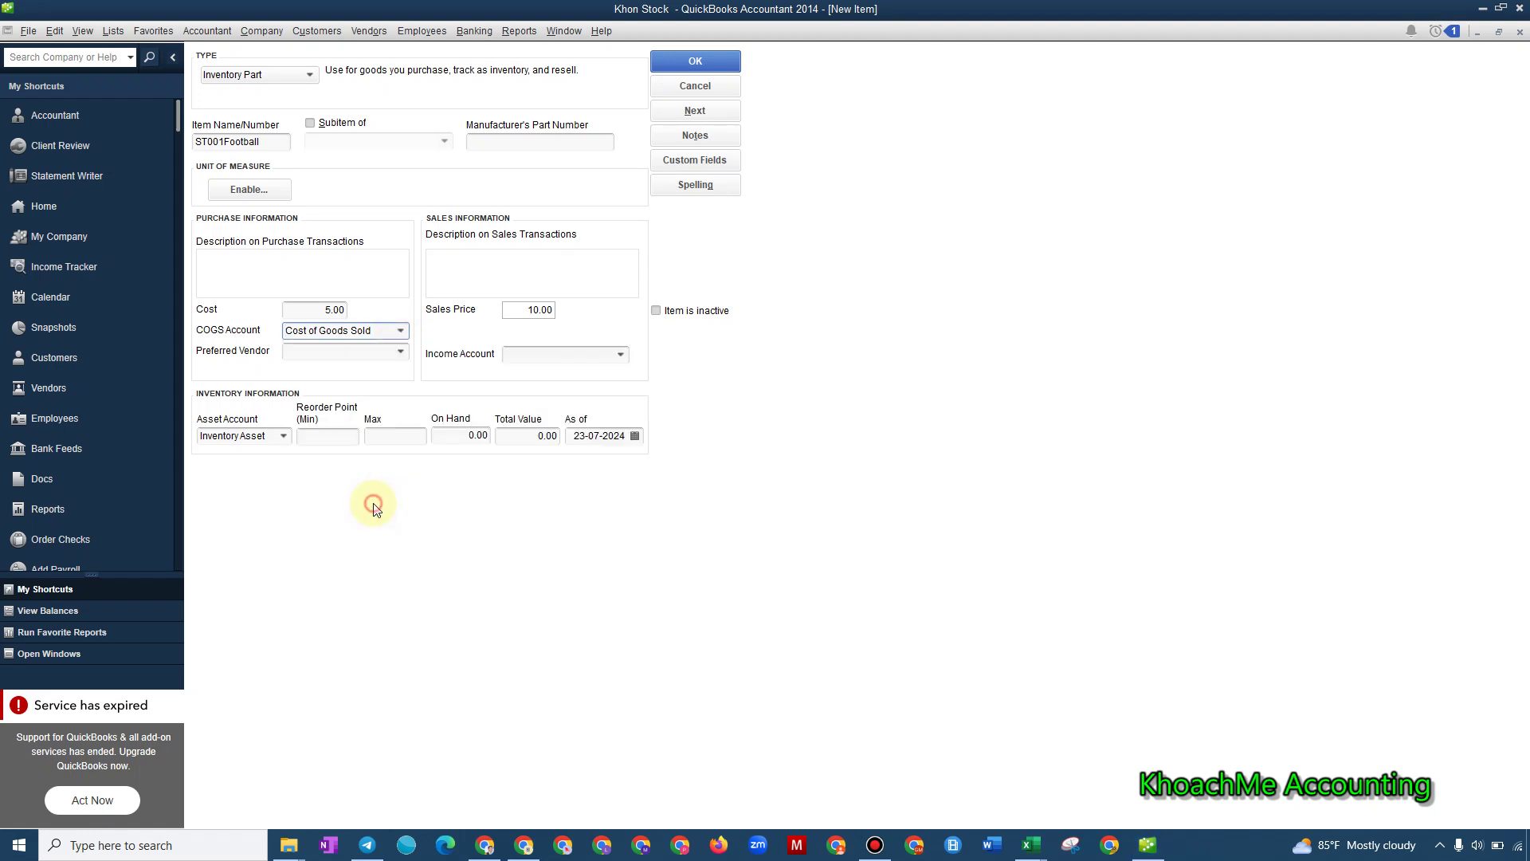
click(402, 331)
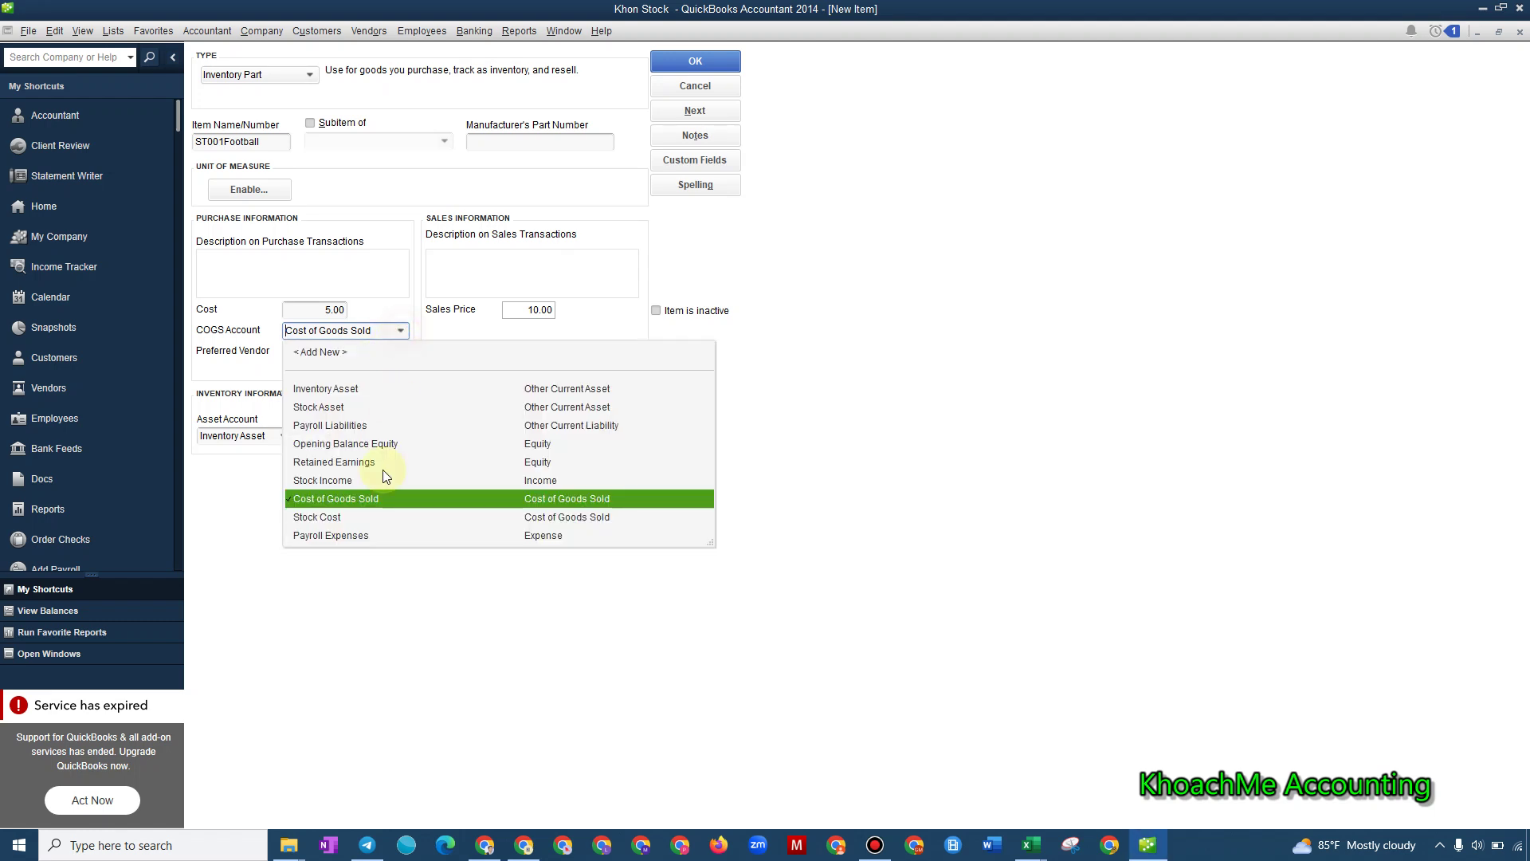
click(341, 519)
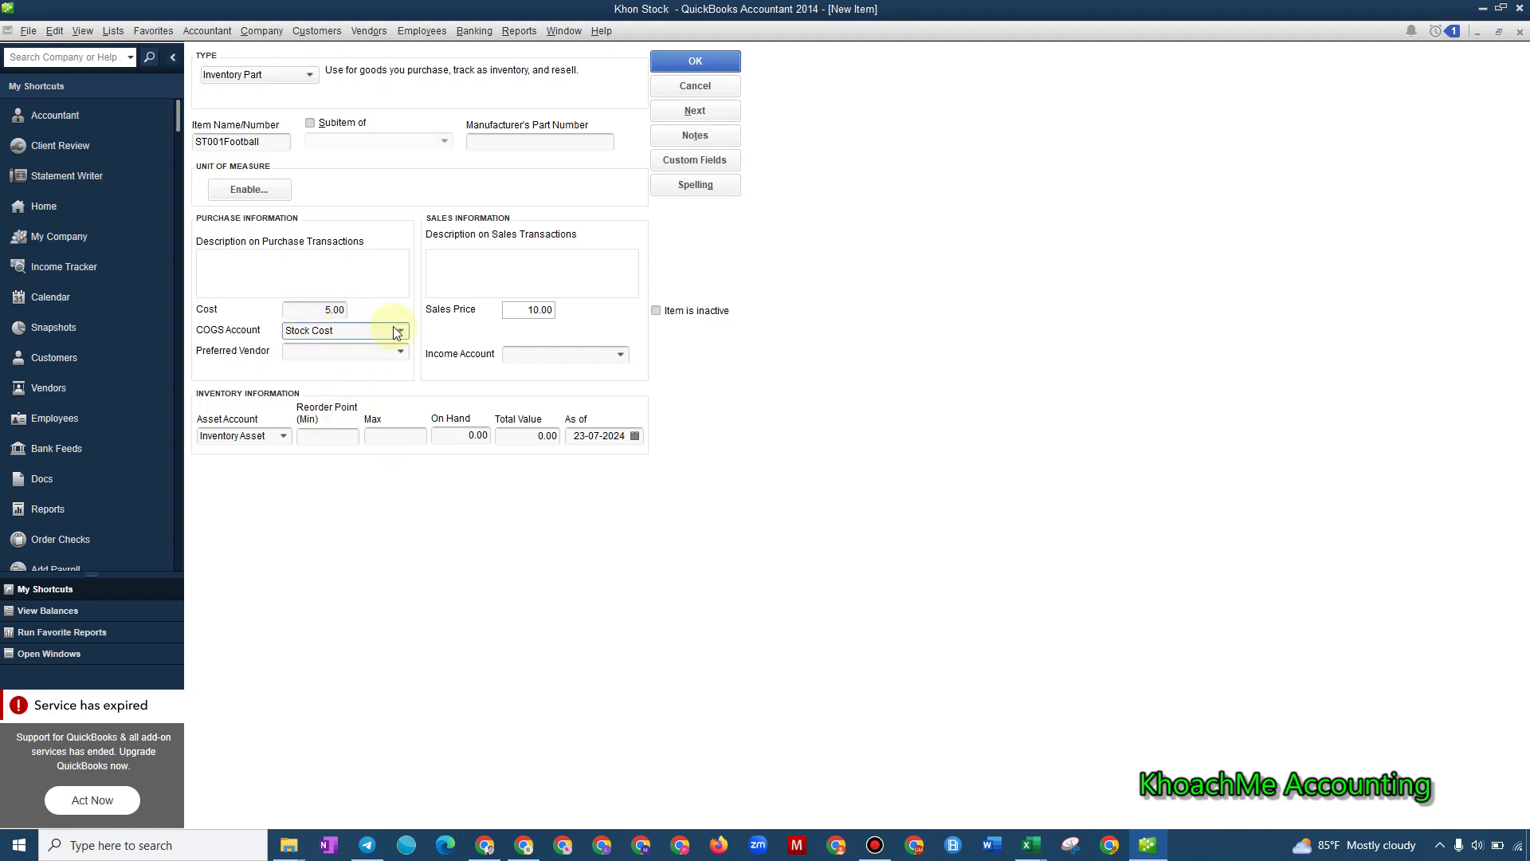
click(397, 332)
click(366, 502)
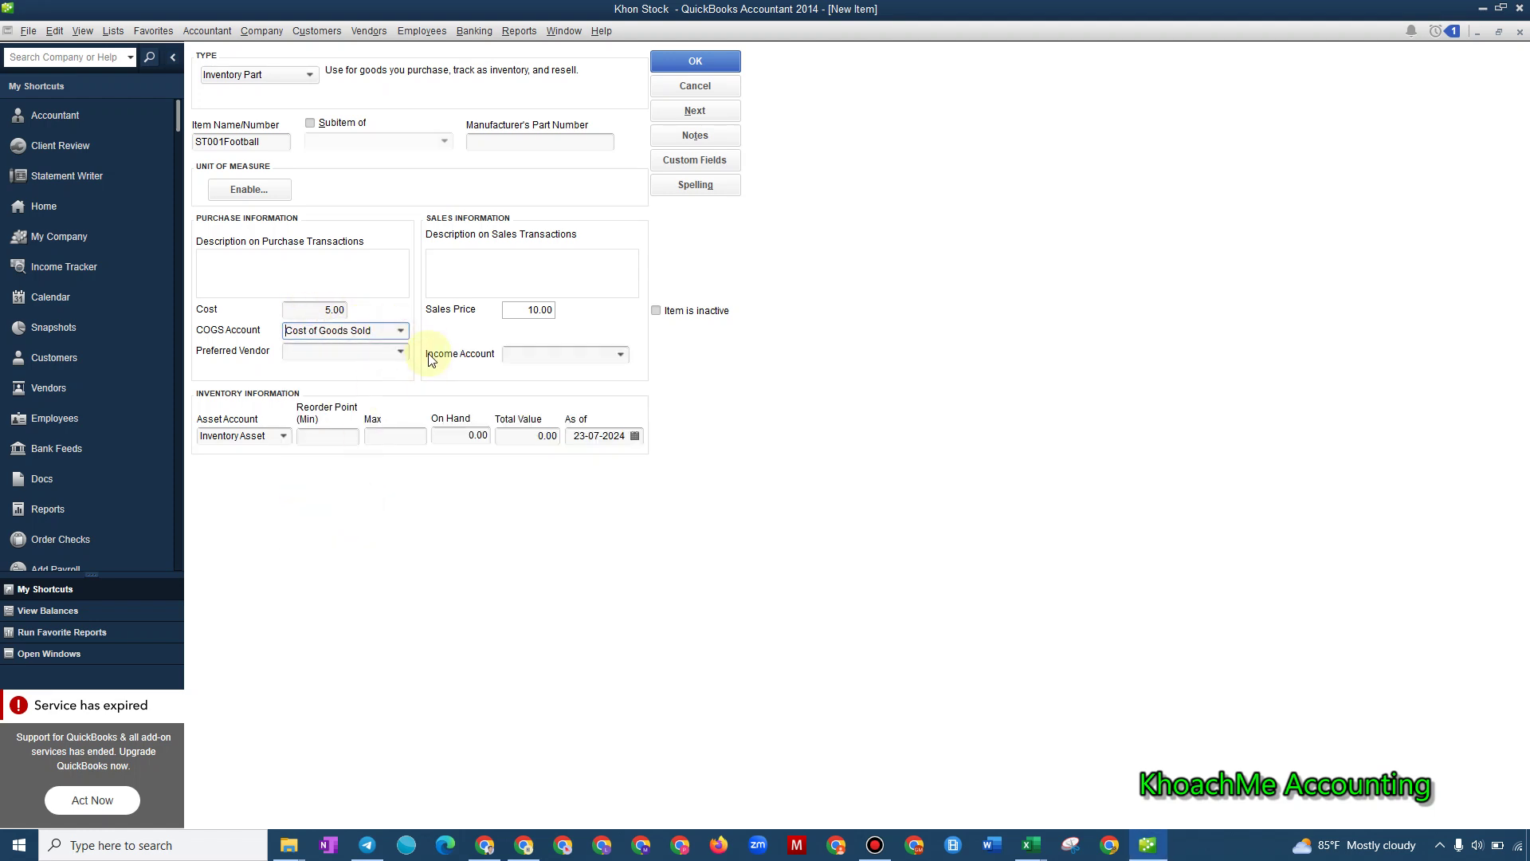
Save the item with Stock Income as its income account and Inventory Asset as its asset account.
click(621, 354)
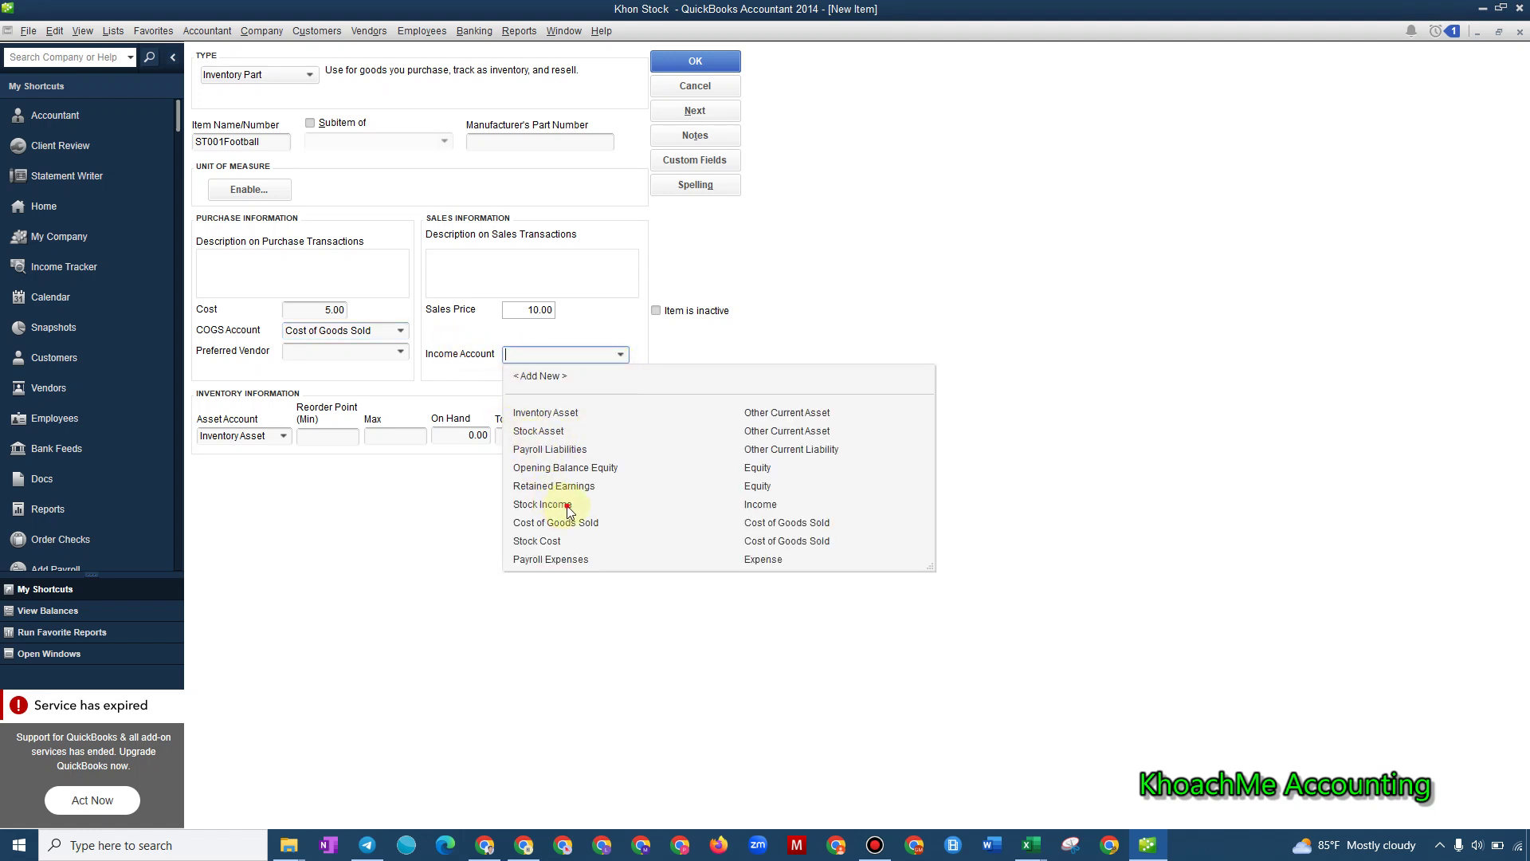
click(542, 504)
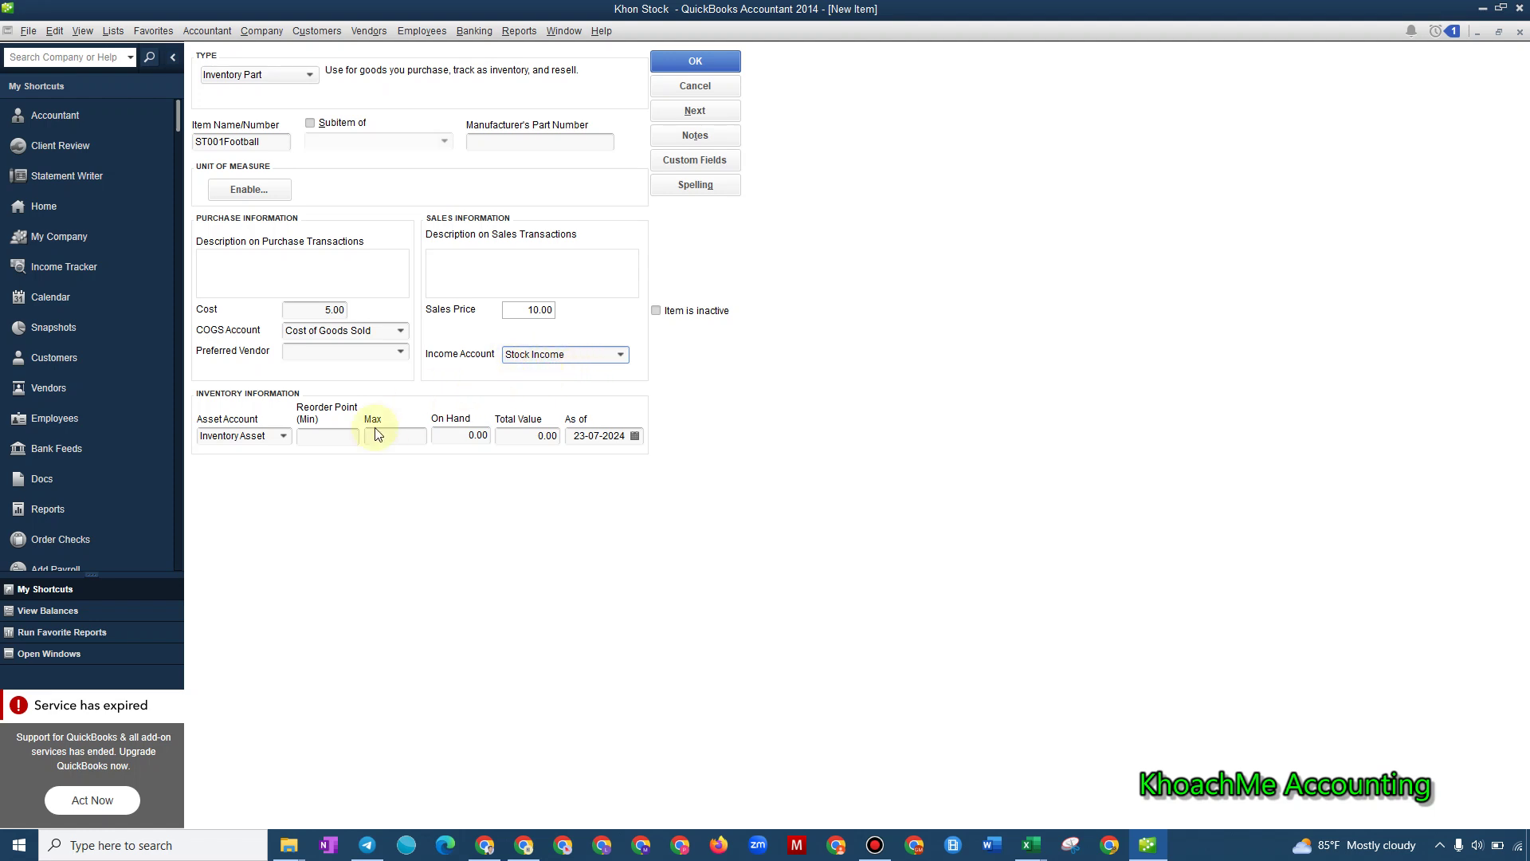
click(284, 437)
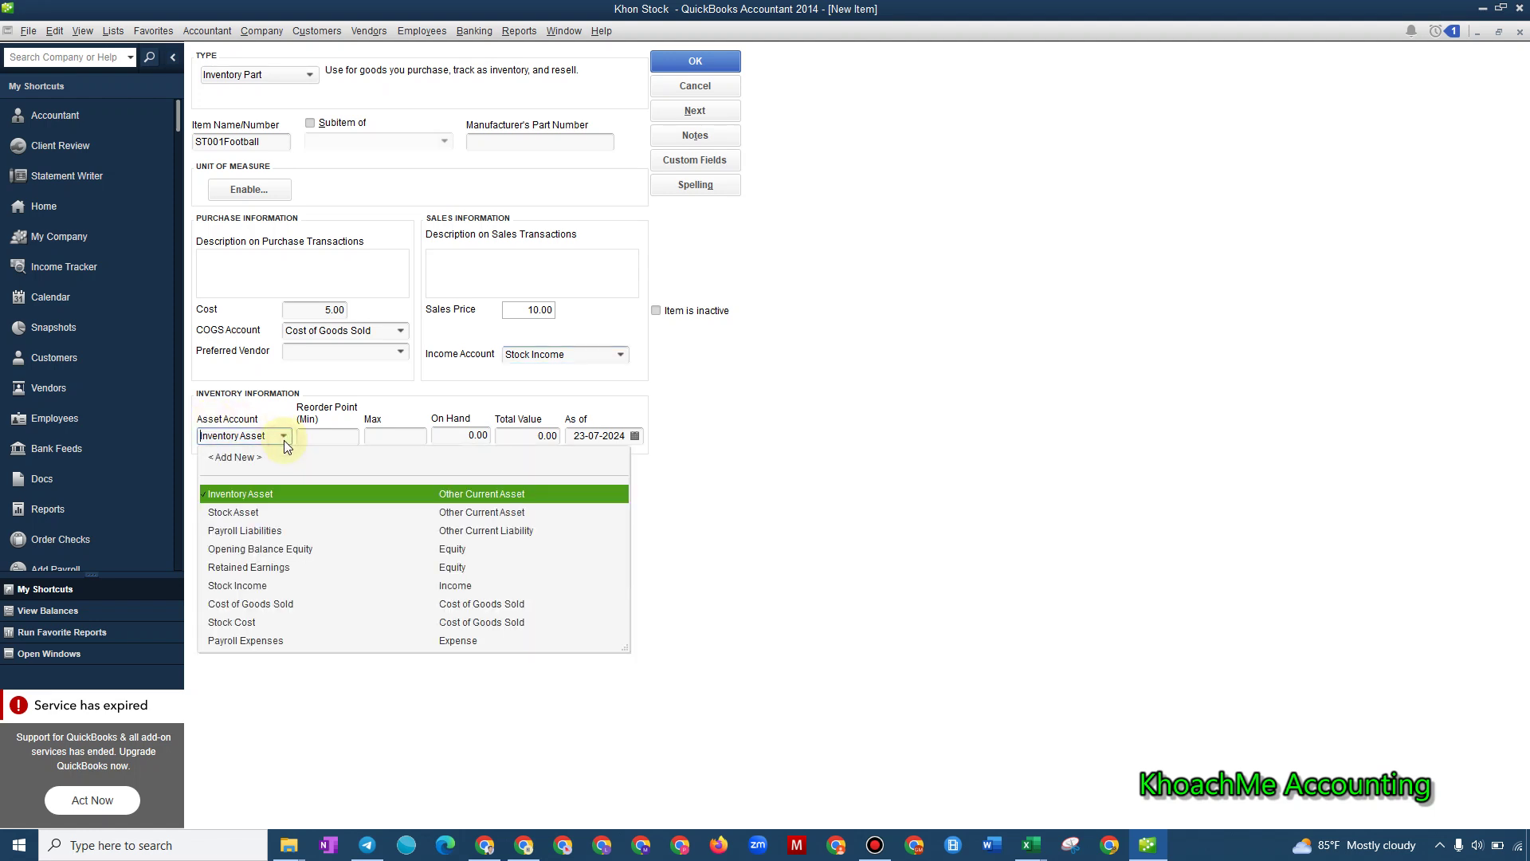
click(269, 494)
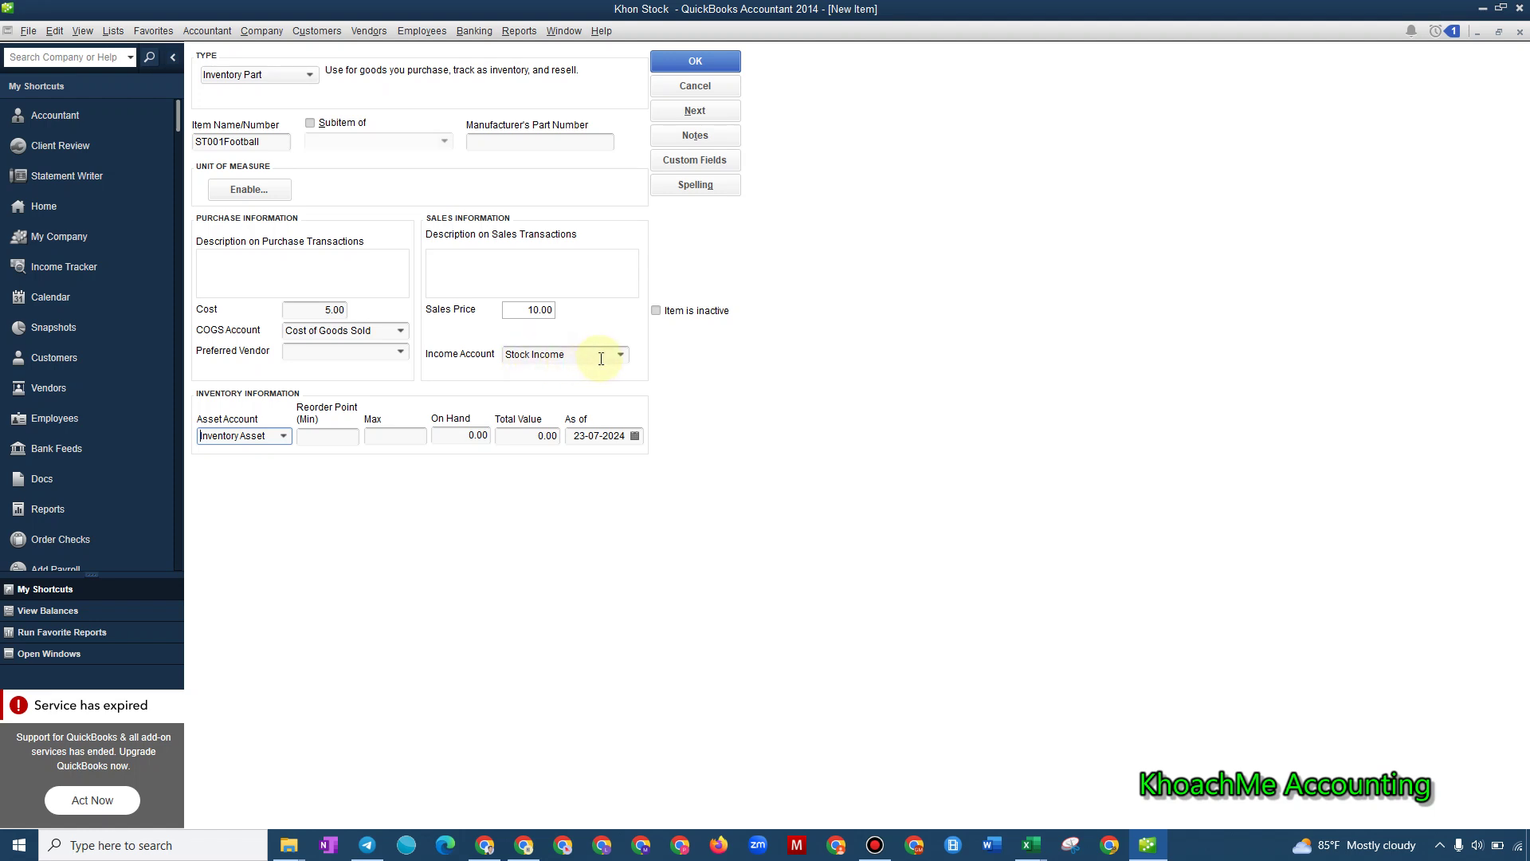
click(708, 61)
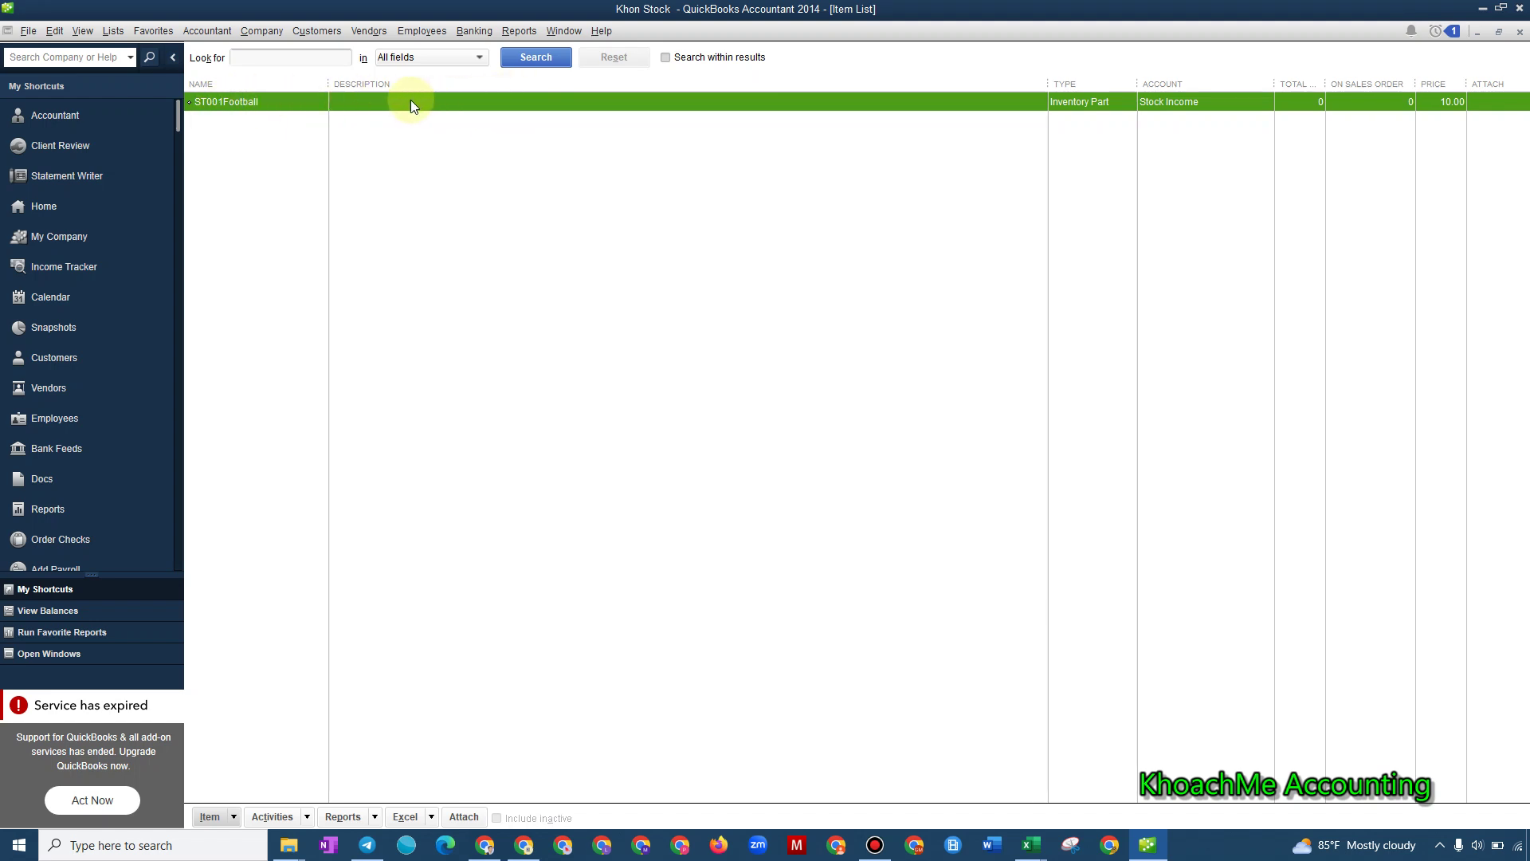
Edit the saved football item, rename it "ST001 - Football" and save the change.
click(233, 816)
click(242, 568)
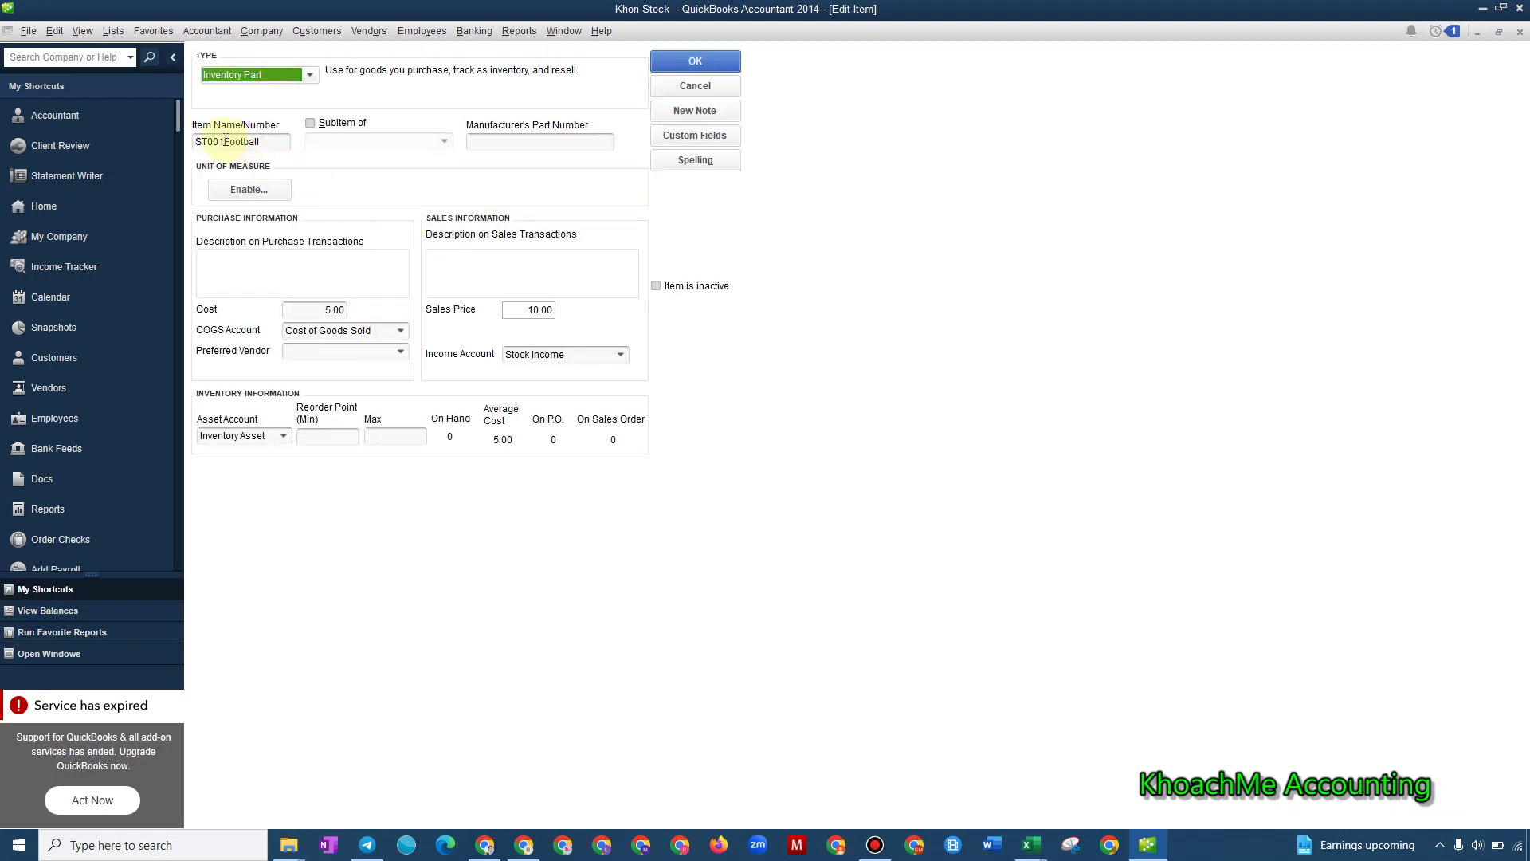
click(227, 141)
drag(240, 141, 225, 141)
text(-)
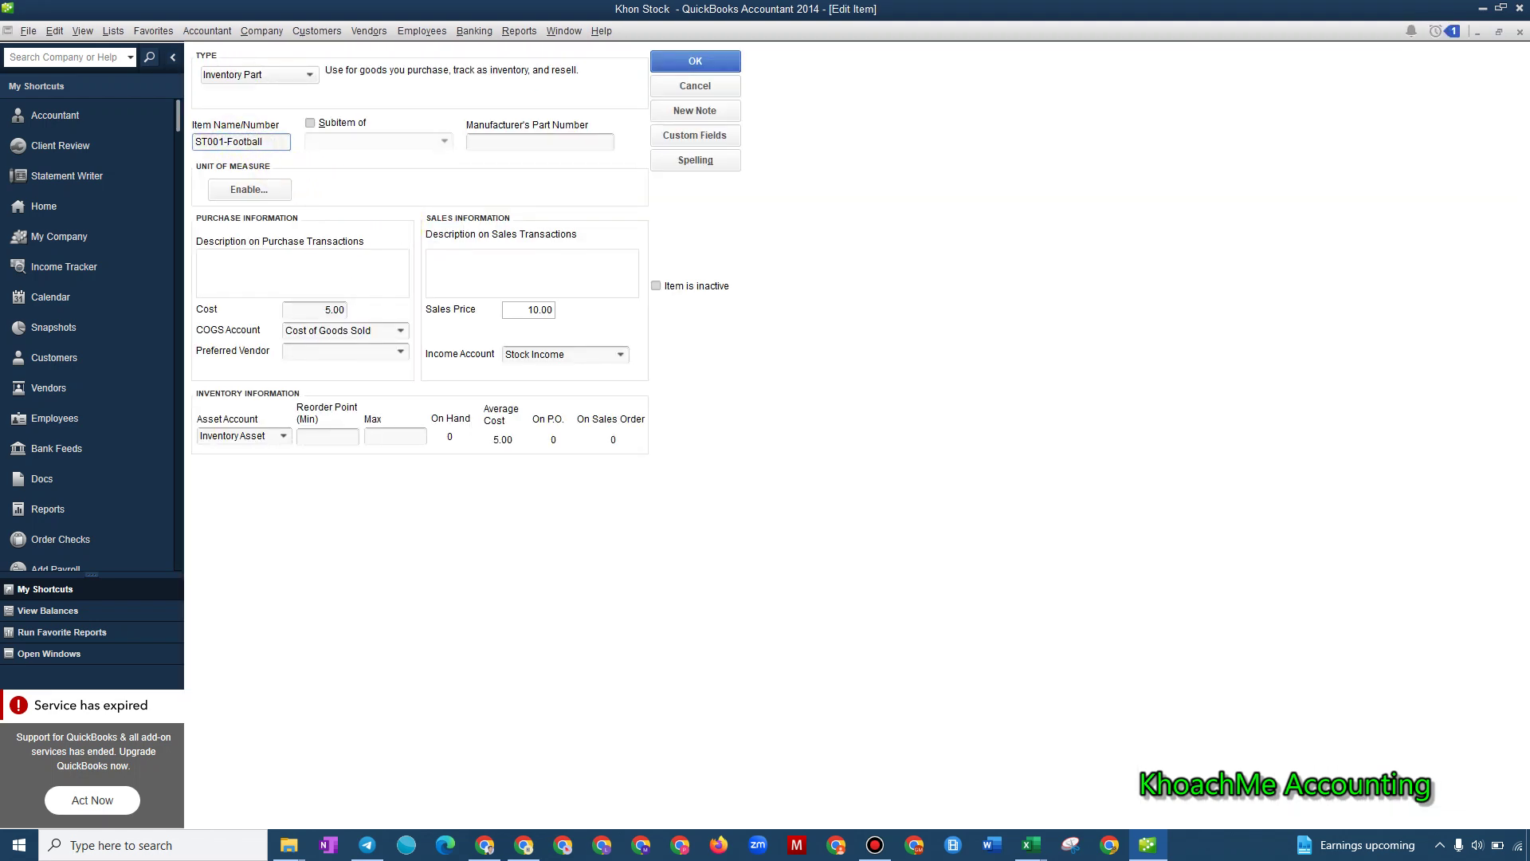
click(226, 141)
click(230, 143)
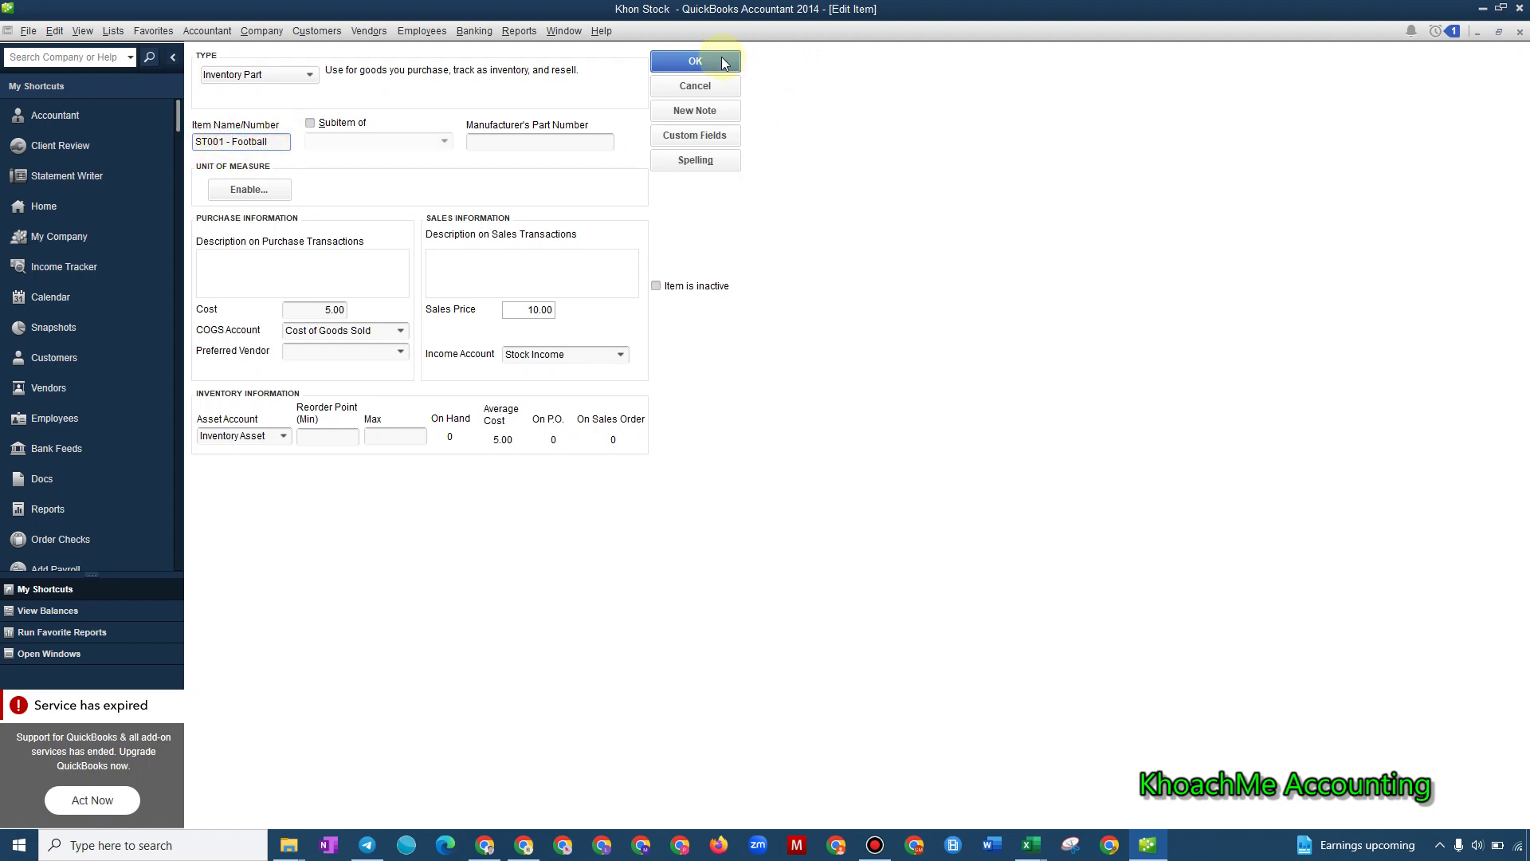
click(695, 62)
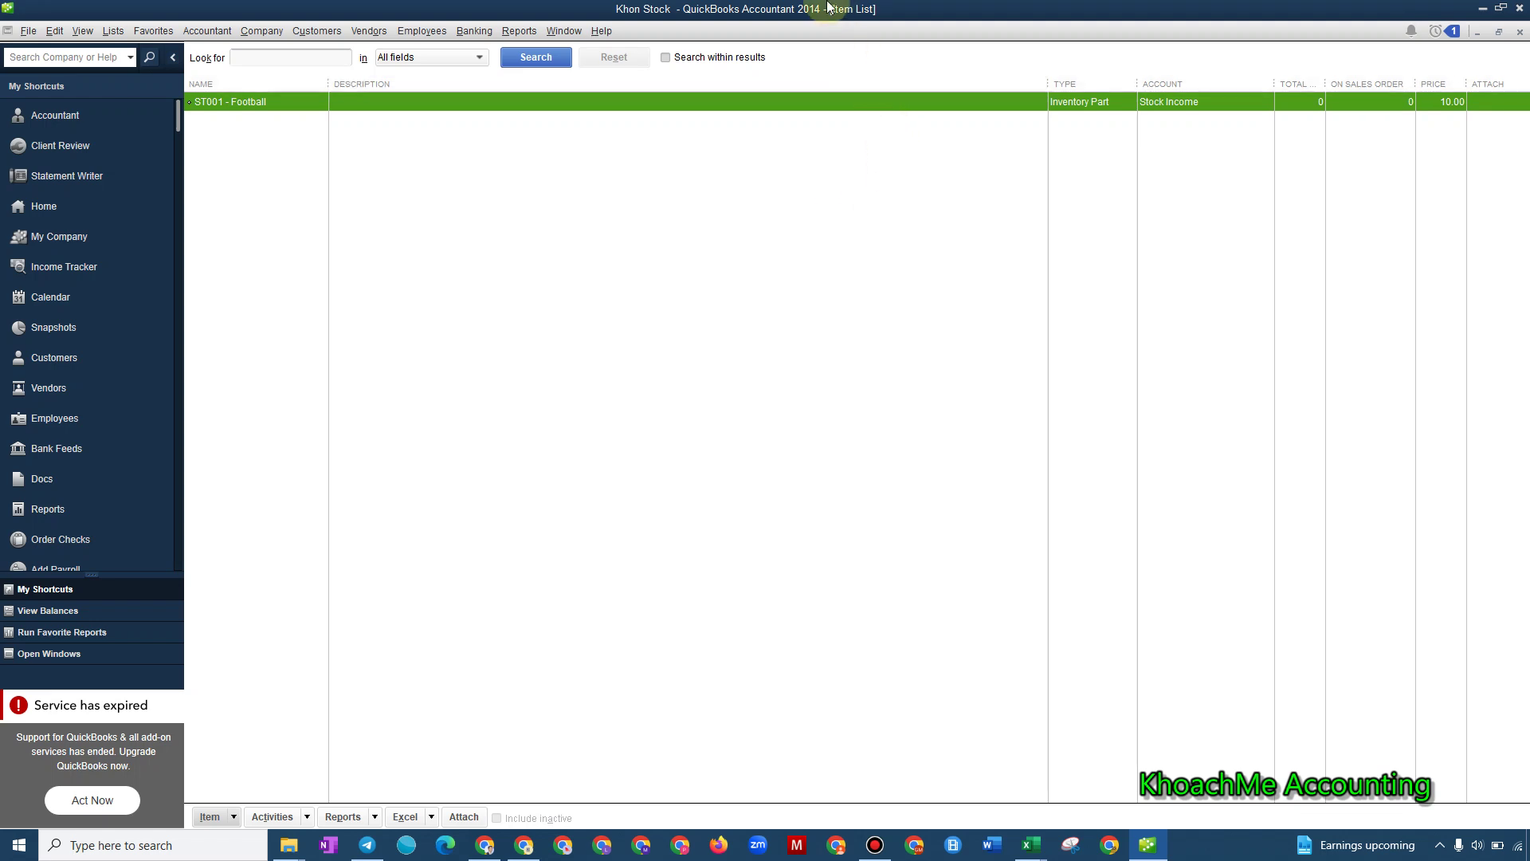
mouse_move(793, 7)
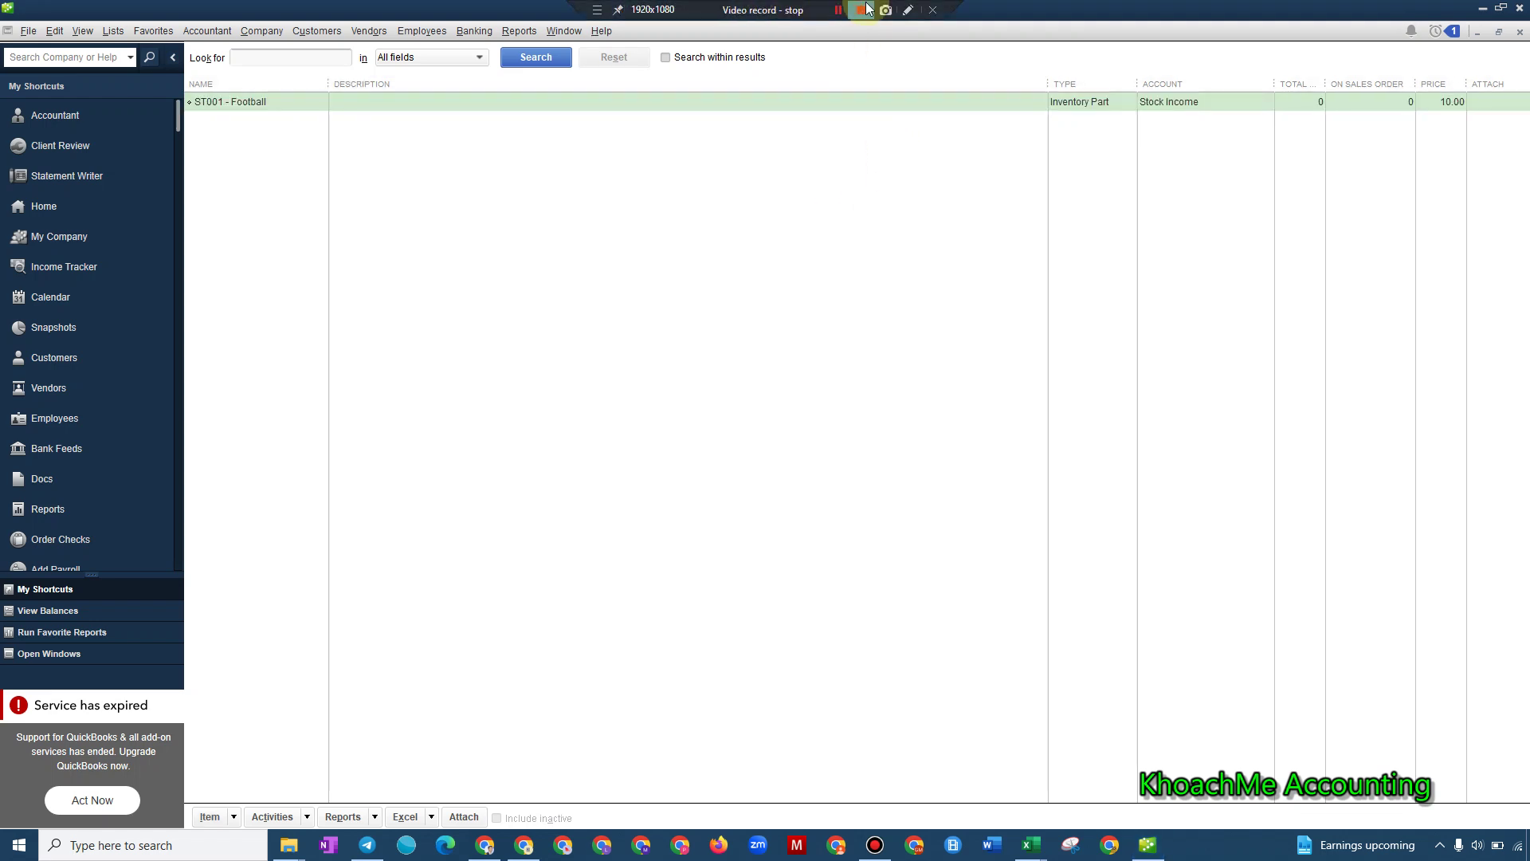